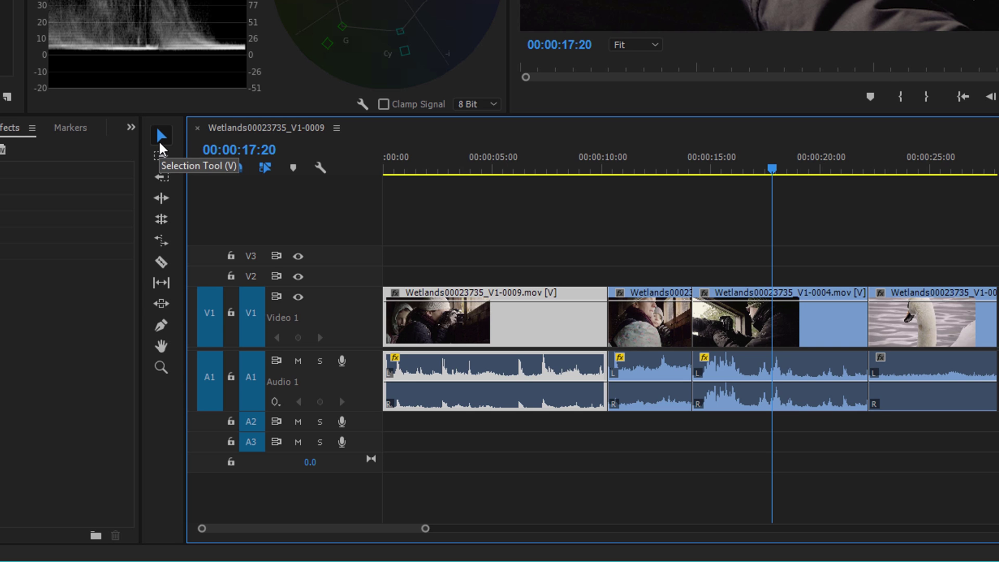
# Activate the Selection, Track Select Forward, Track Select Backward, Ripple Edit and Rolling Edit tools one after another.
pyautogui.press('v')
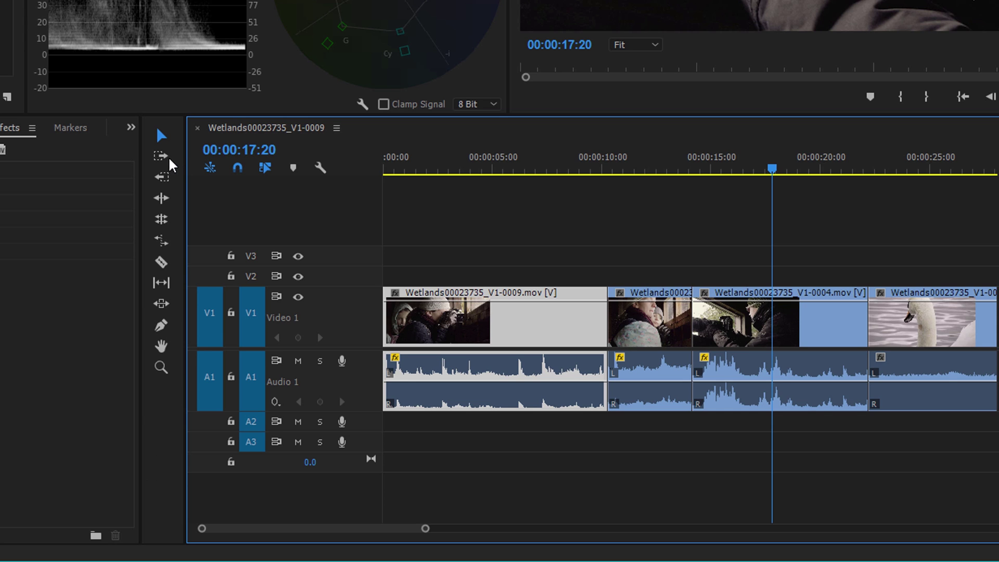
pyautogui.click(237, 168)
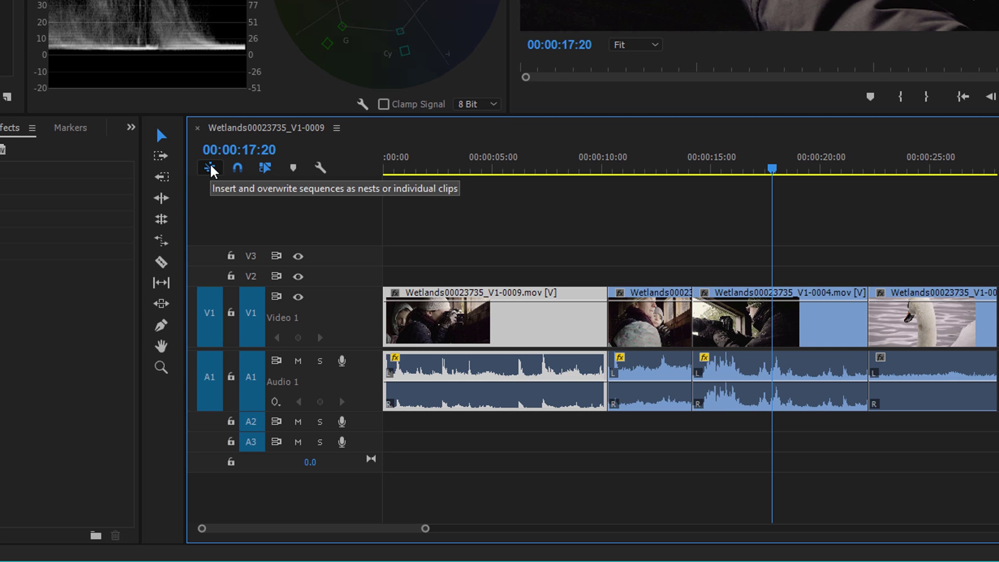
pyautogui.press('a')
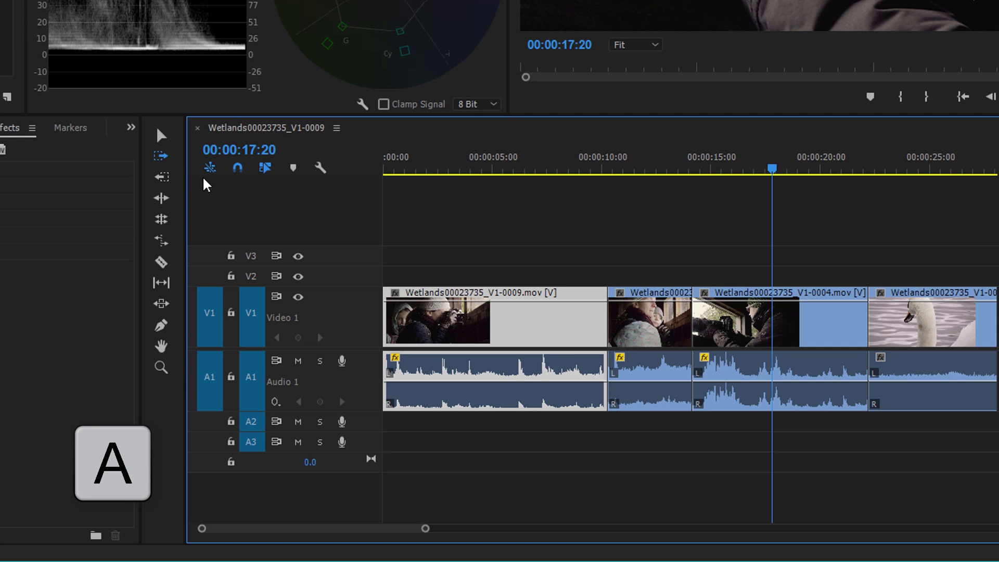
pyautogui.hotkey('shift', 'a')
pyautogui.hotkey('shift', 'a')
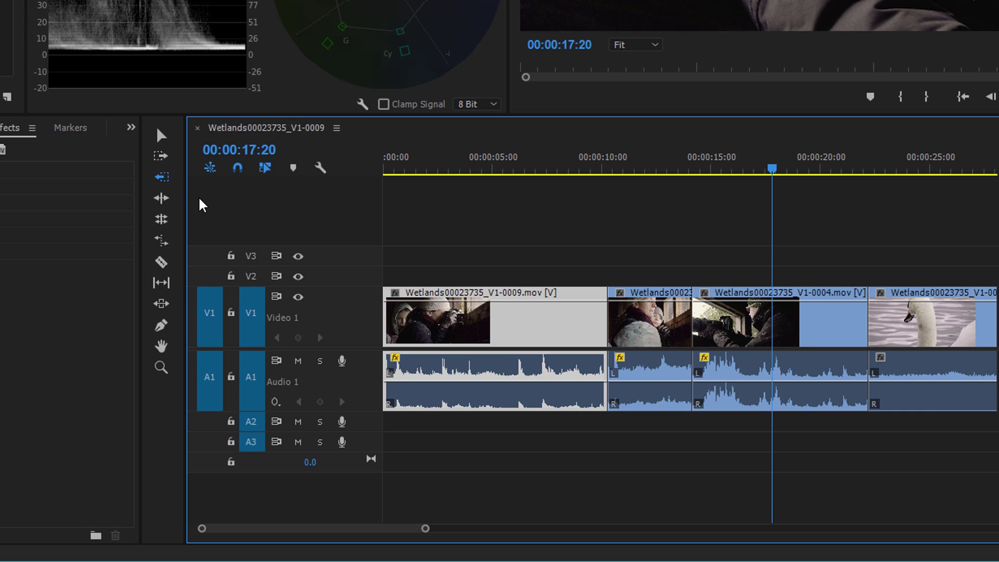
pyautogui.press('b')
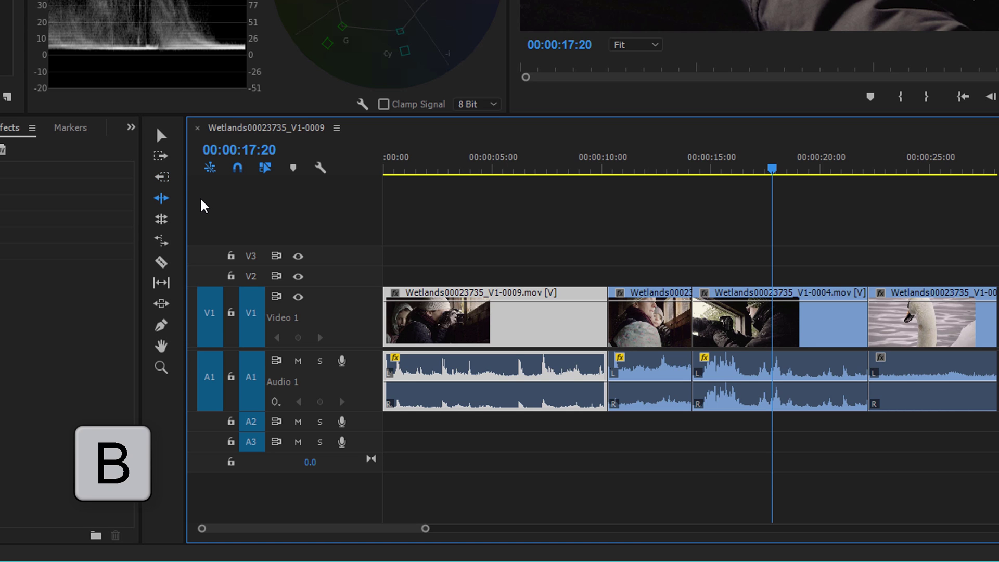
pyautogui.press('n')
pyautogui.press('n')
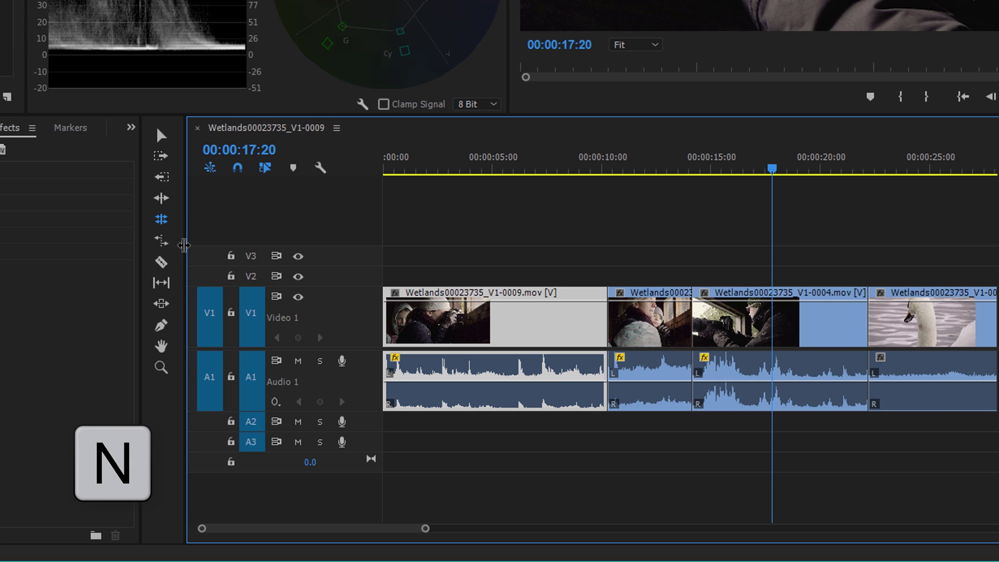
# Cycle through the Rate Stretch, Razor, Slip, Slide, Pen, Hand and Zoom tools.
pyautogui.press('r')
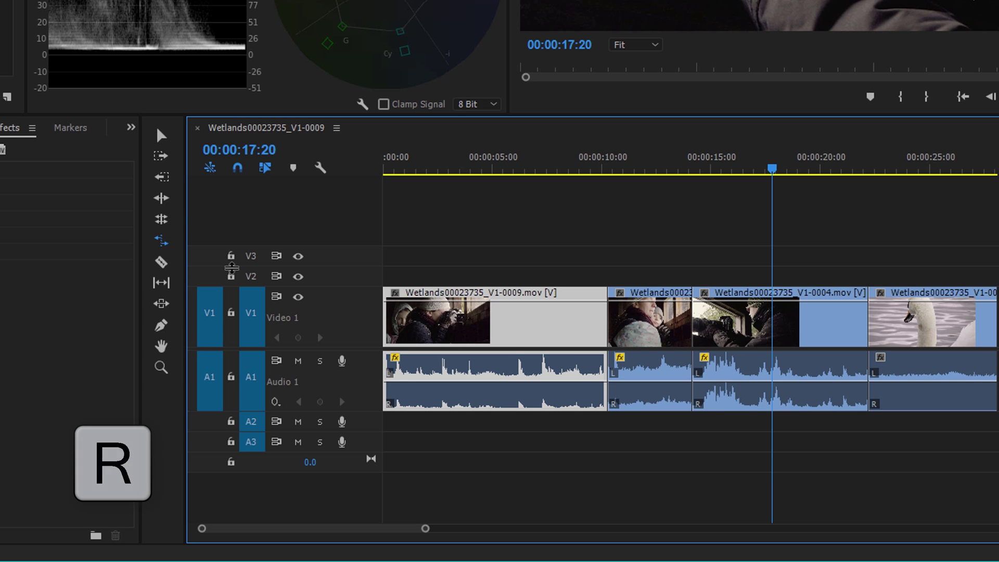
pyautogui.press('c')
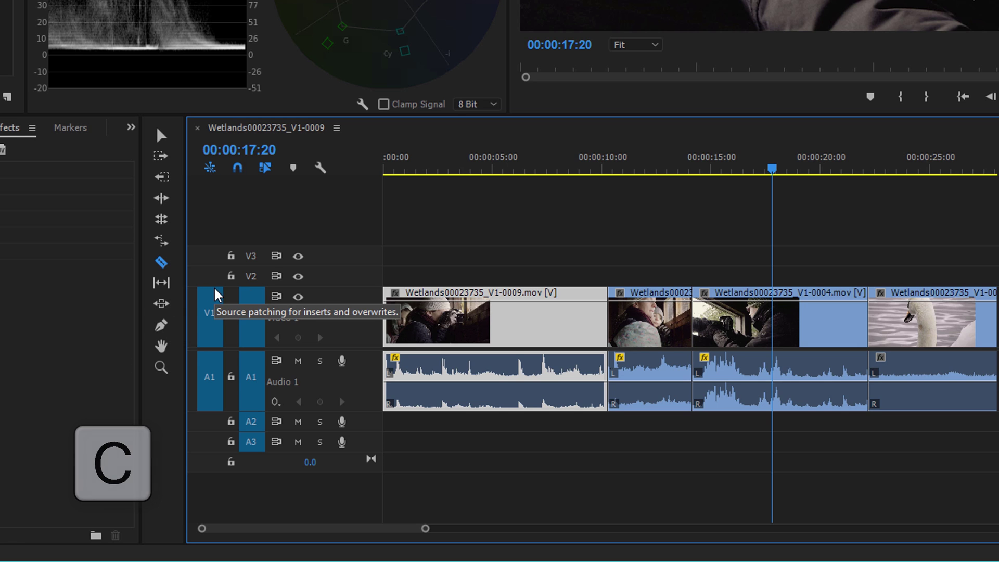
pyautogui.press('y')
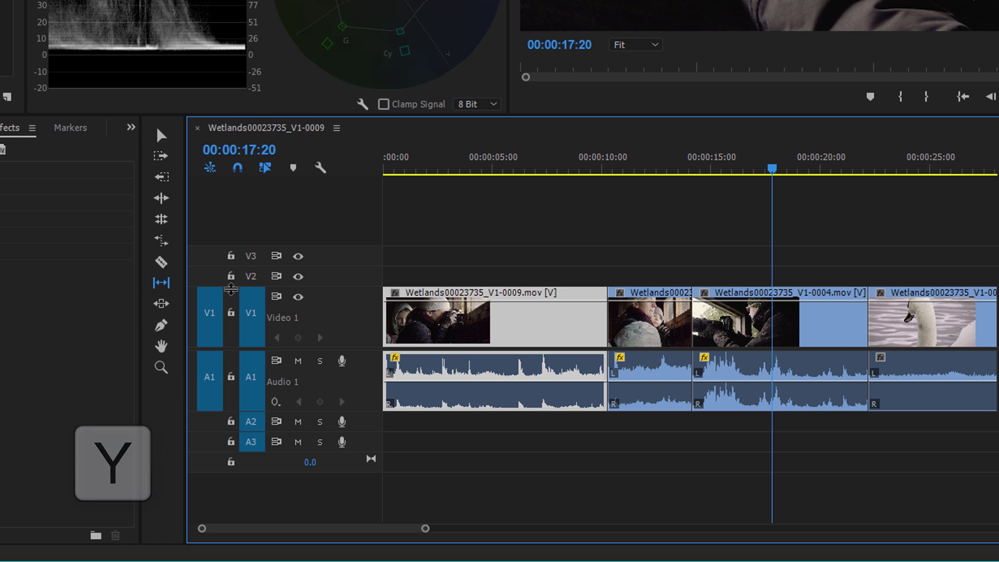
pyautogui.press('u')
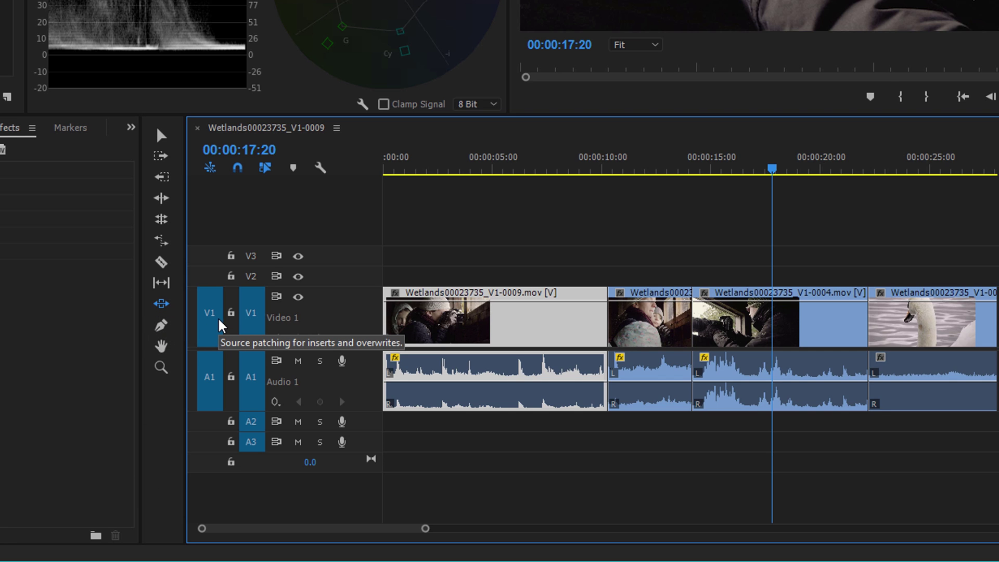
pyautogui.press('p')
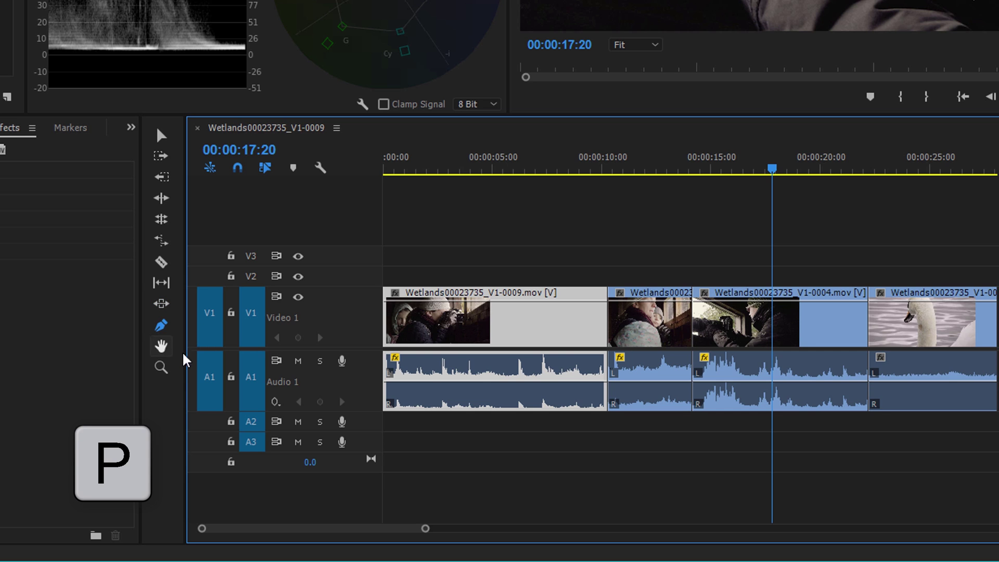
pyautogui.press('h')
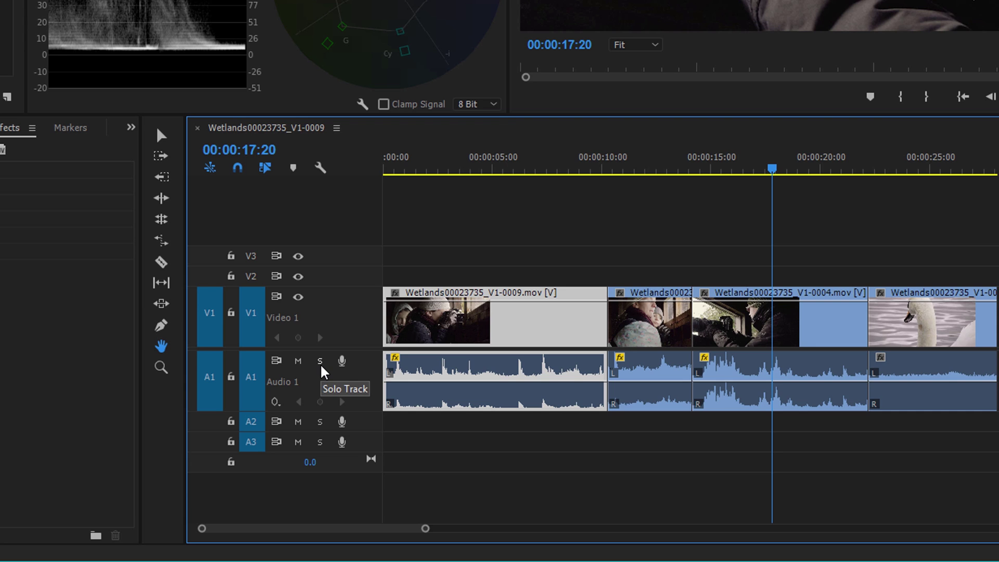
pyautogui.press('z')
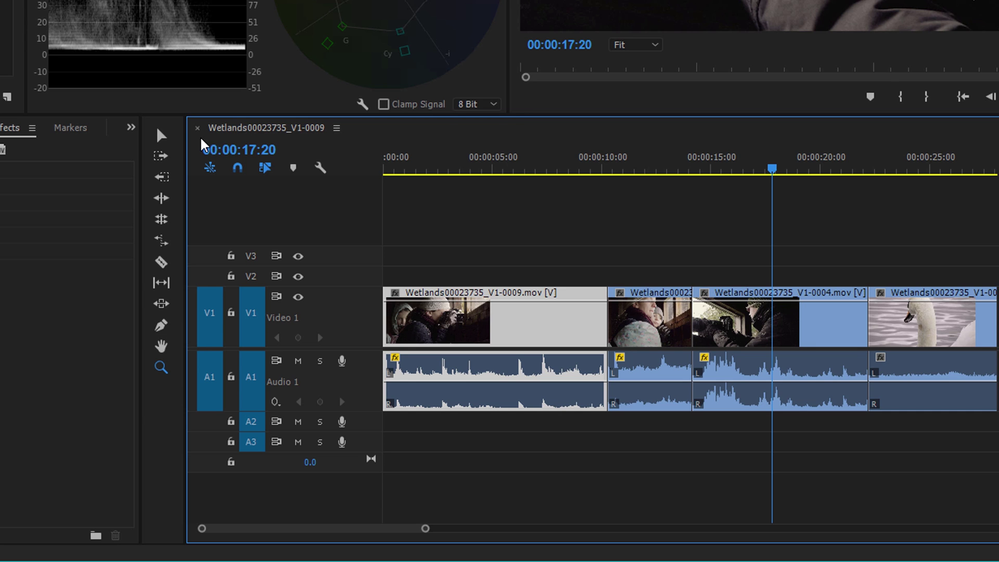
# Switch through the Selection, Track Select Forward, Ripple Edit, Razor and Hand tools, ending on the Zoom tool.
pyautogui.press('v')
pyautogui.press('a')
pyautogui.press('b')
pyautogui.press('c')
pyautogui.press('h')
pyautogui.click(161, 367)
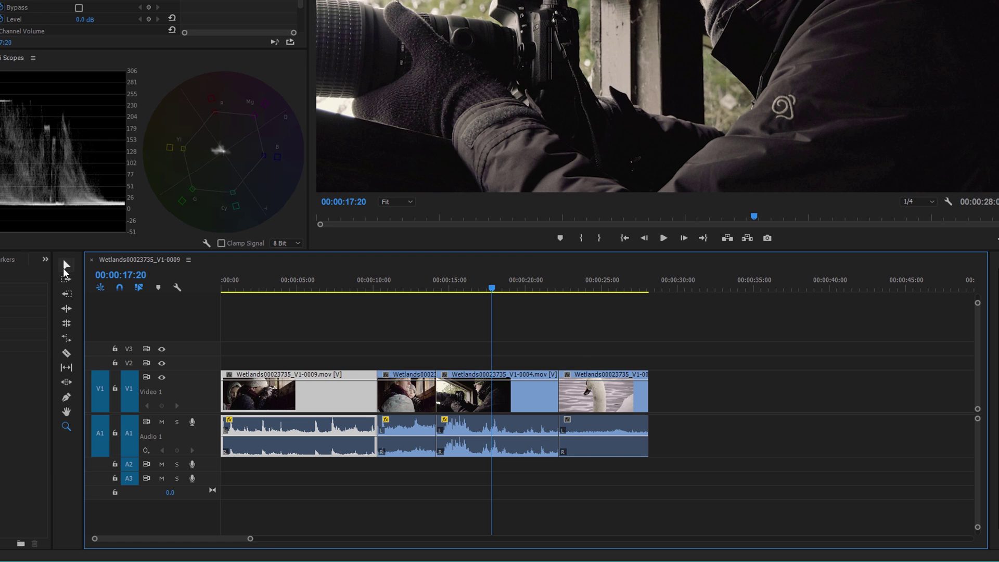
# With the Selection tool, marquee-select all clips, then select only the last two and move them to start at about 26 seconds.
pyautogui.click(66, 267)
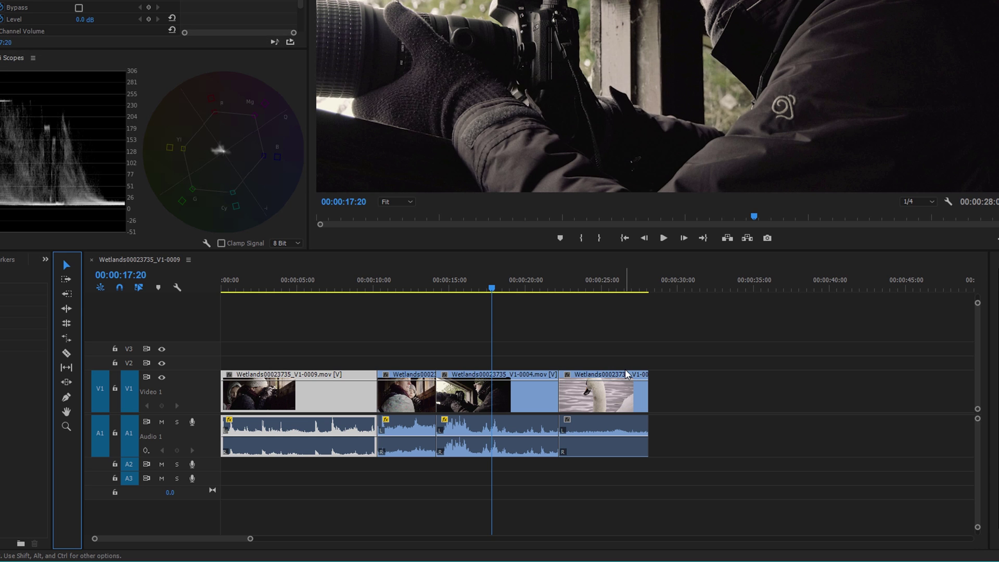
pyautogui.moveTo(687, 356); pyautogui.dragTo(264, 495)
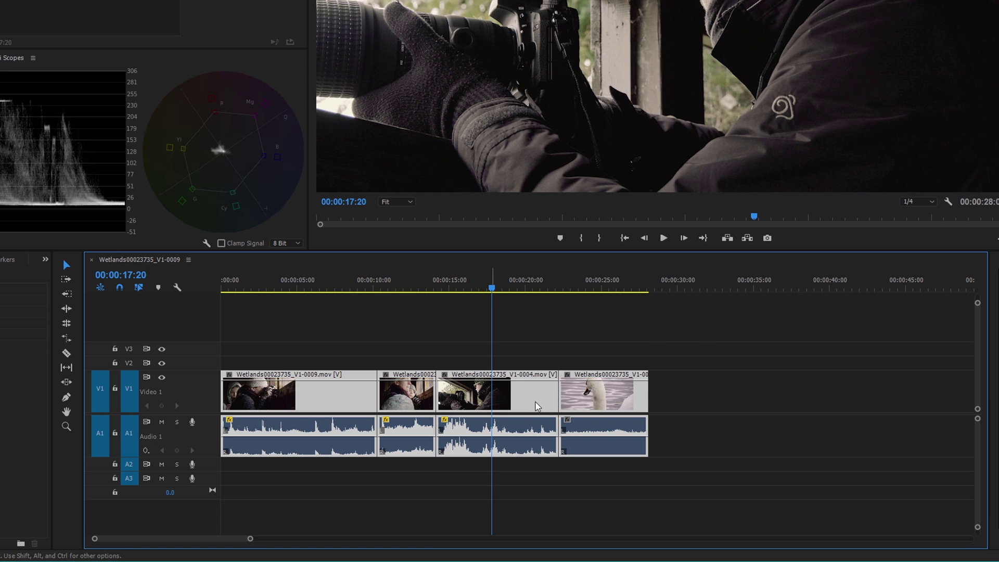
pyautogui.click(709, 392)
pyautogui.moveTo(514, 481); pyautogui.dragTo(709, 378)
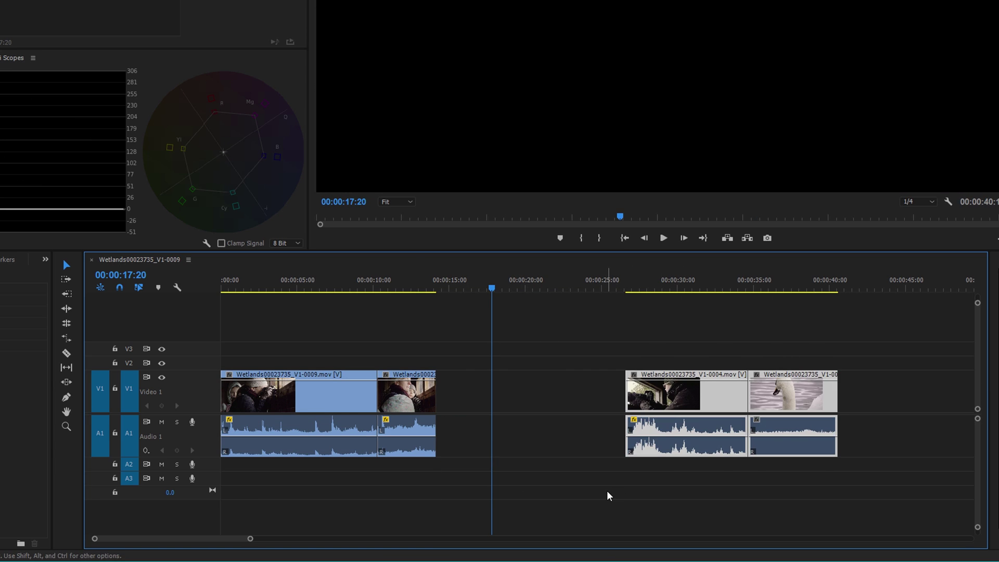
# Move the last two clips back against the end of the second clip and leave all clips deselected.
pyautogui.click(563, 420)
pyautogui.click(566, 374)
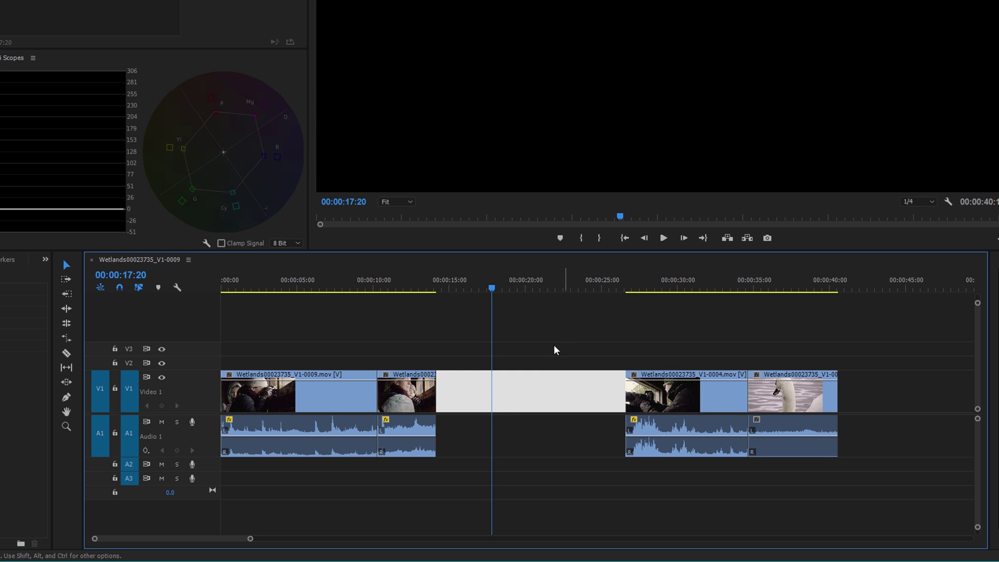
pyautogui.click(679, 372)
pyautogui.moveTo(696, 378); pyautogui.dragTo(499, 382)
pyautogui.moveTo(808, 378); pyautogui.dragTo(618, 380)
pyautogui.moveTo(682, 359); pyautogui.dragTo(224, 476)
pyautogui.click(761, 440)
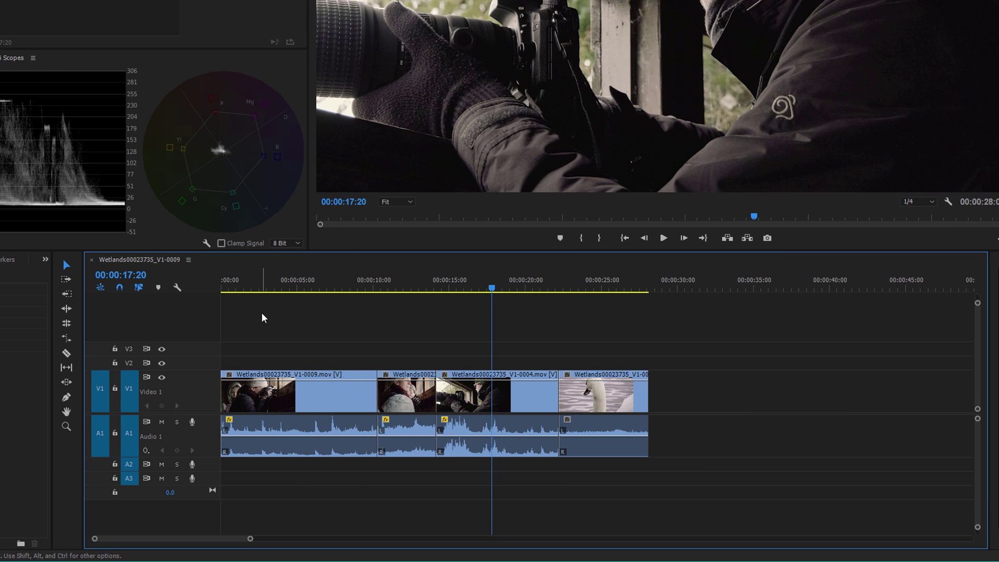
# Select the second clip and everything after it with the Track Select Forward Tool, then clear the selection with the Selection tool.
pyautogui.click(66, 279)
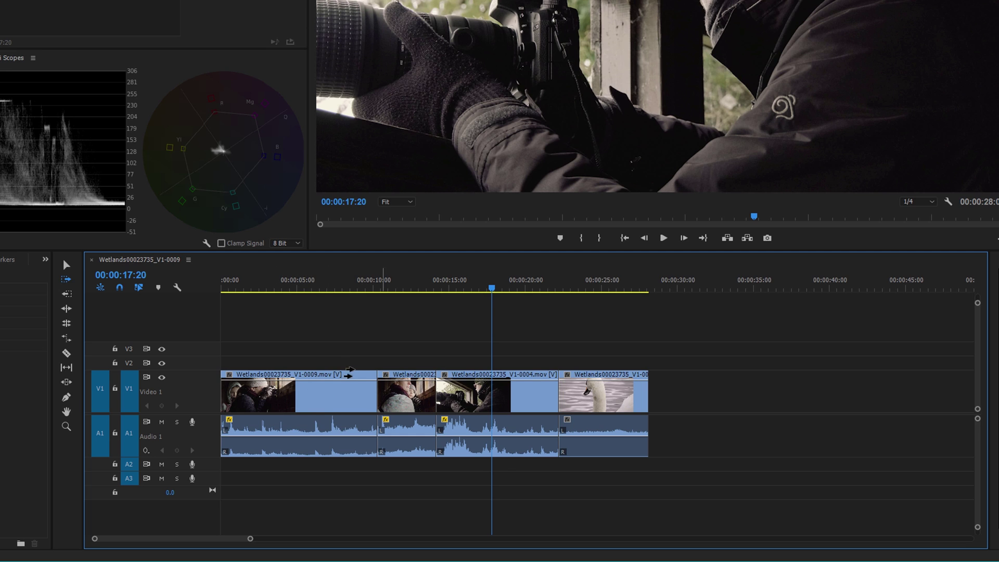
pyautogui.click(407, 378)
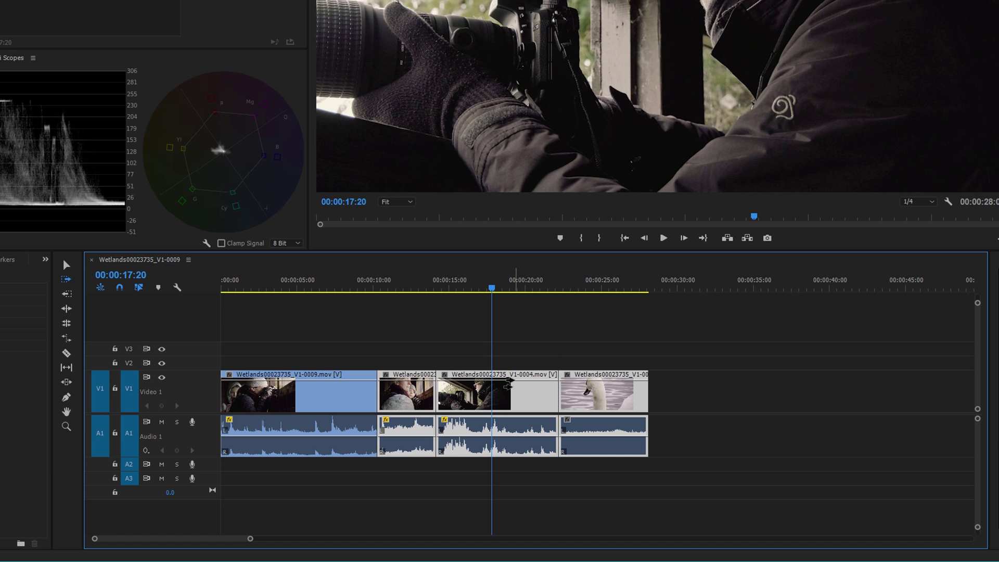
pyautogui.press('v')
pyautogui.click(528, 355)
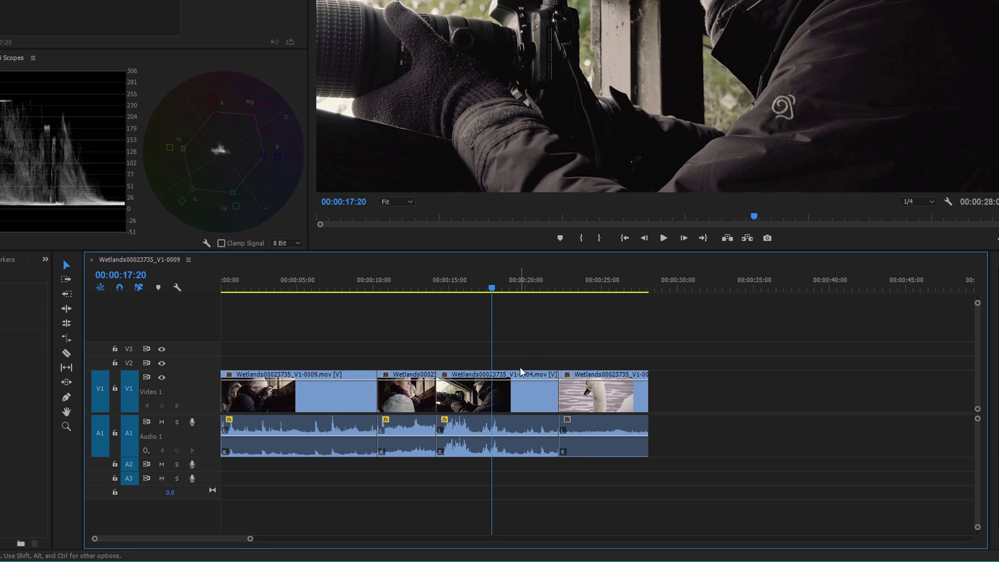
# Move the third clip's video to V2 and the fourth's to V3, then select all clips from the second onward with Track Select Forward.
pyautogui.moveTo(519, 372); pyautogui.dragTo(593, 352)
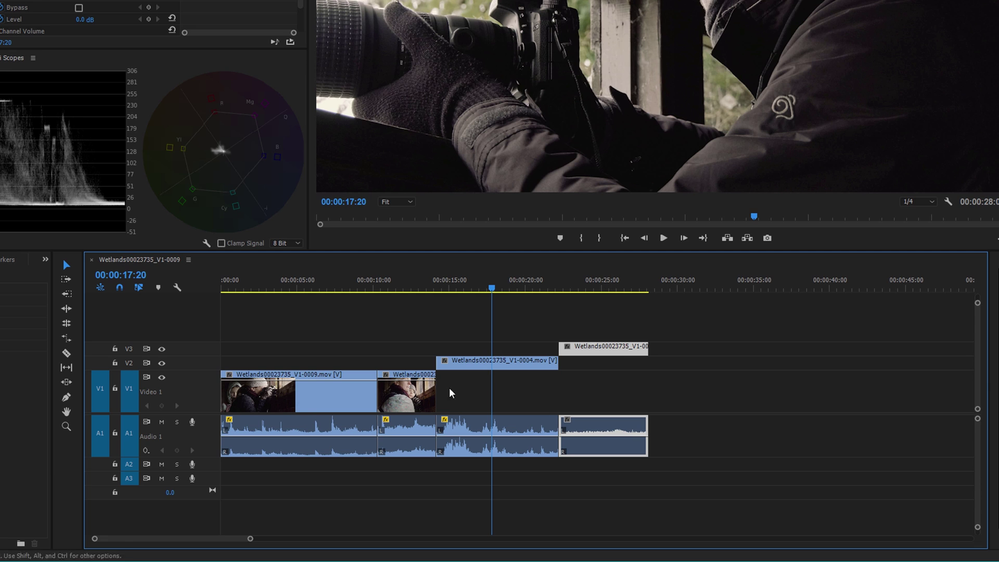
pyautogui.press('a')
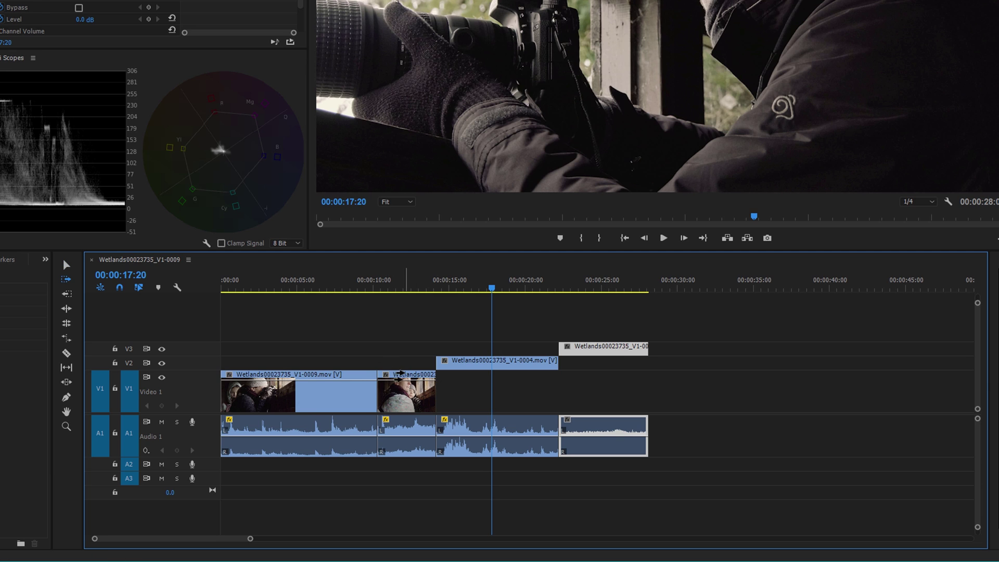
pyautogui.click(401, 376)
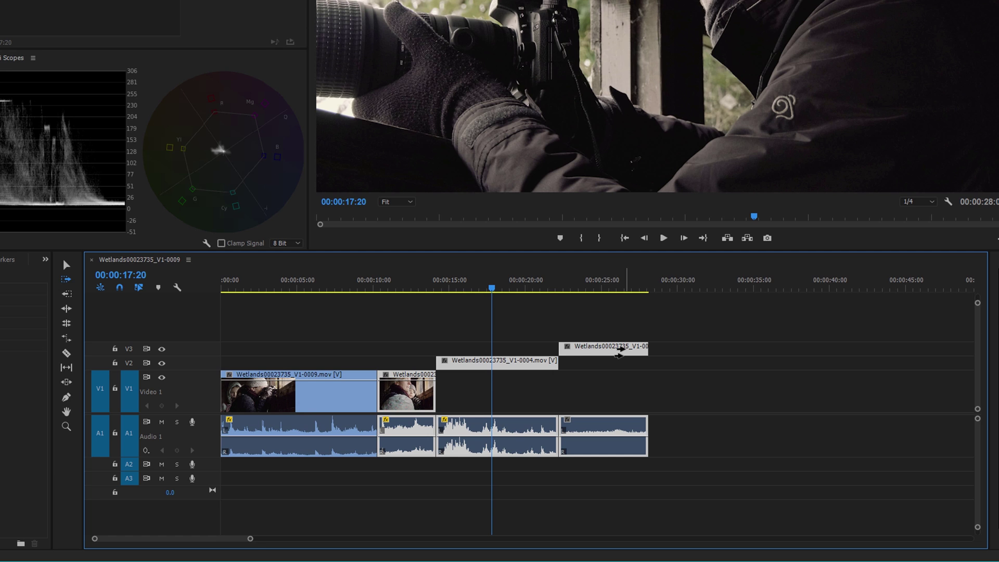
# Return the raised video clips from V2 and V3 to V1 and clear the selection.
pyautogui.hotkey('alt', 'Down')
pyautogui.hotkey('alt', 'Down')
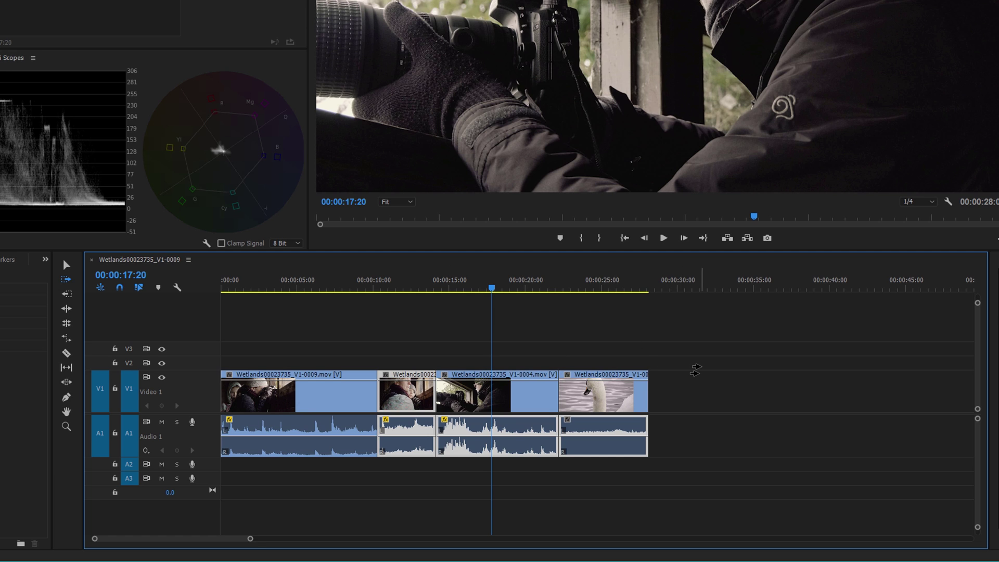
pyautogui.click(696, 370)
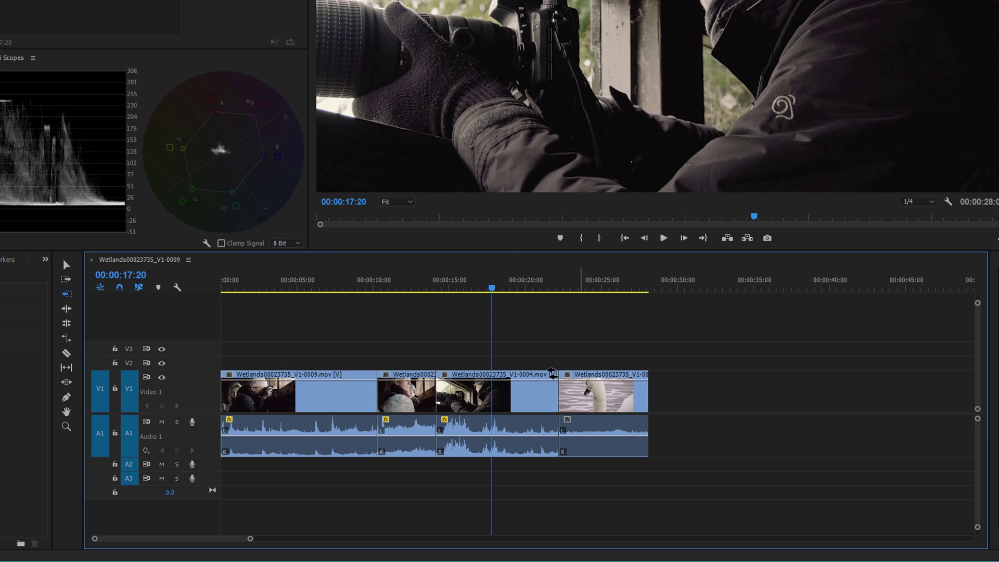
# Select backward from the second clip, then from the third with Track Select Backward, and select all four clips with Track Select Forward.
pyautogui.click(432, 385)
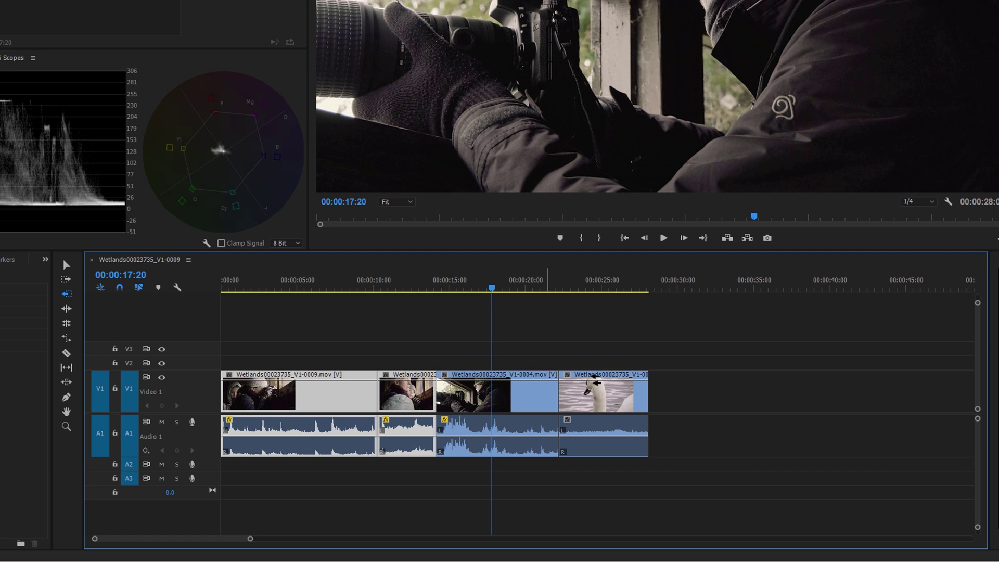
pyautogui.keyDown('shift'); pyautogui.click(528, 383); pyautogui.keyUp('shift')
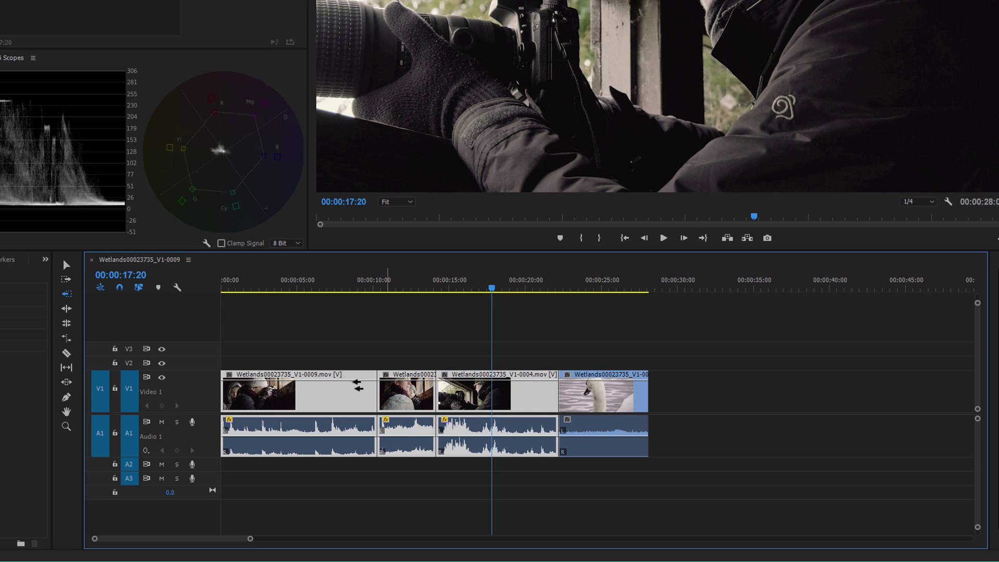
pyautogui.press('a')
pyautogui.hotkey('ctrl', 'shift', 'a')
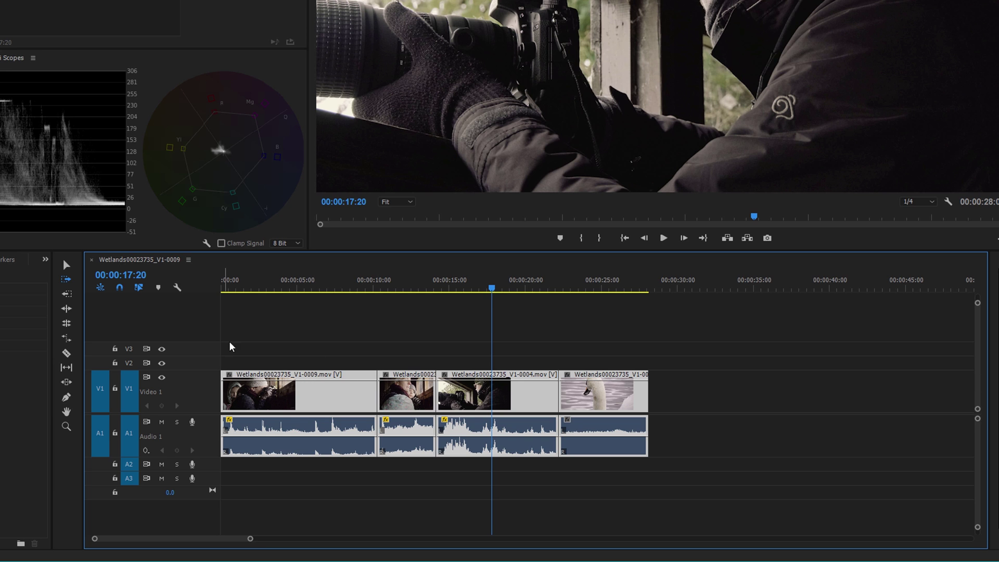
# Deselect the clips, ripple-trim the end of the third clip to just before 00:00:20:00, and undo the trim.
pyautogui.press('b')
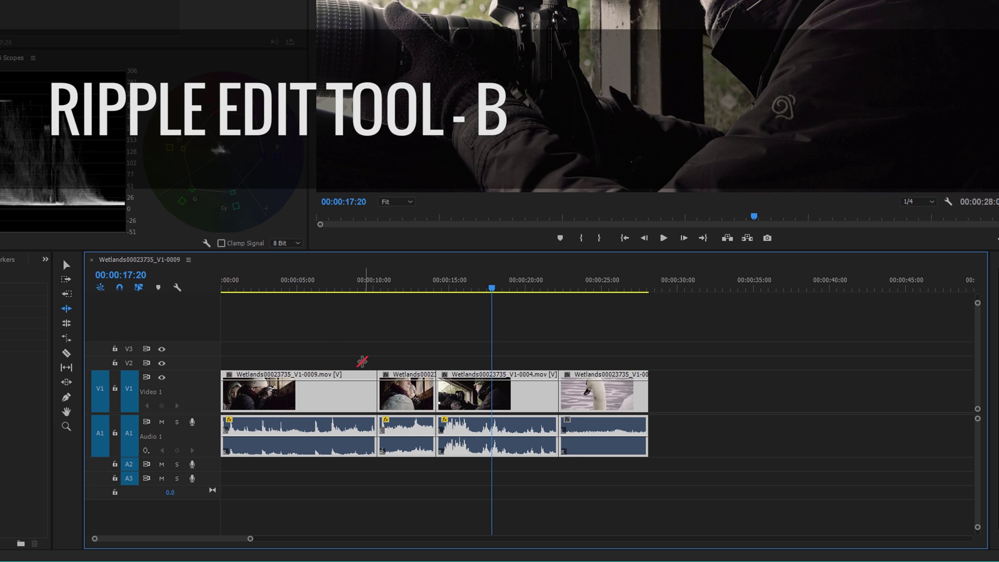
pyautogui.press('v')
pyautogui.click(401, 364)
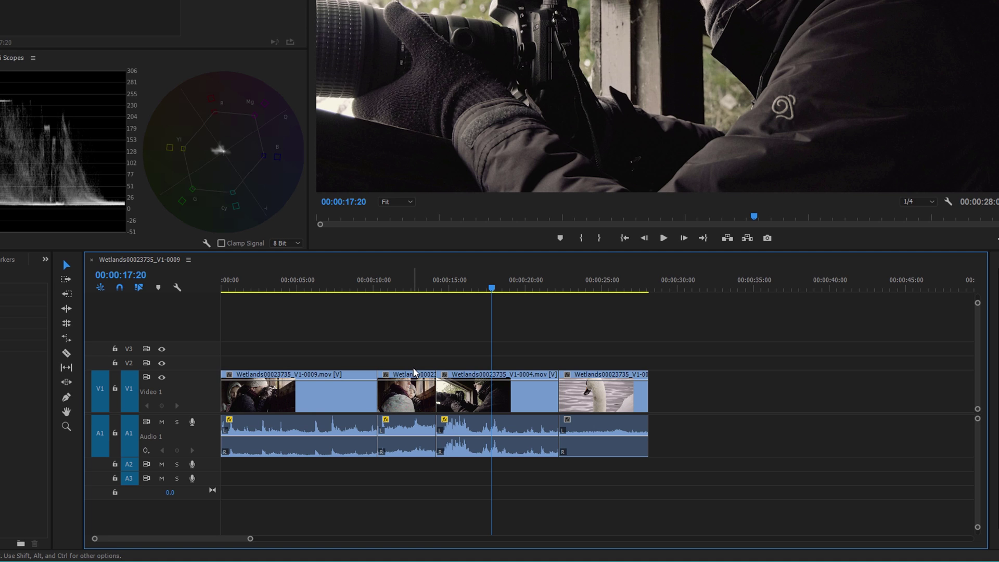
pyautogui.press('b')
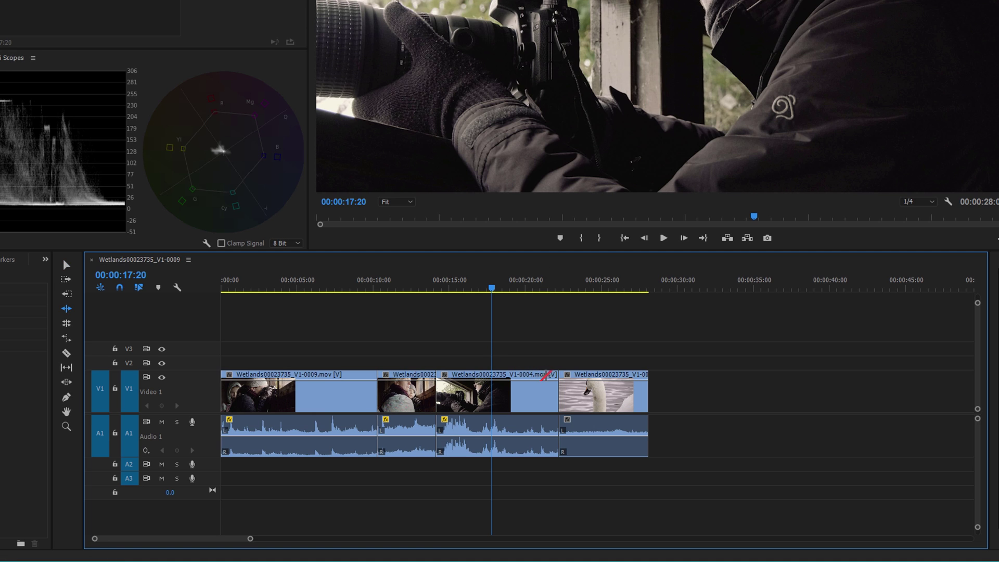
pyautogui.click(554, 378)
pyautogui.moveTo(554, 378); pyautogui.dragTo(518, 386)
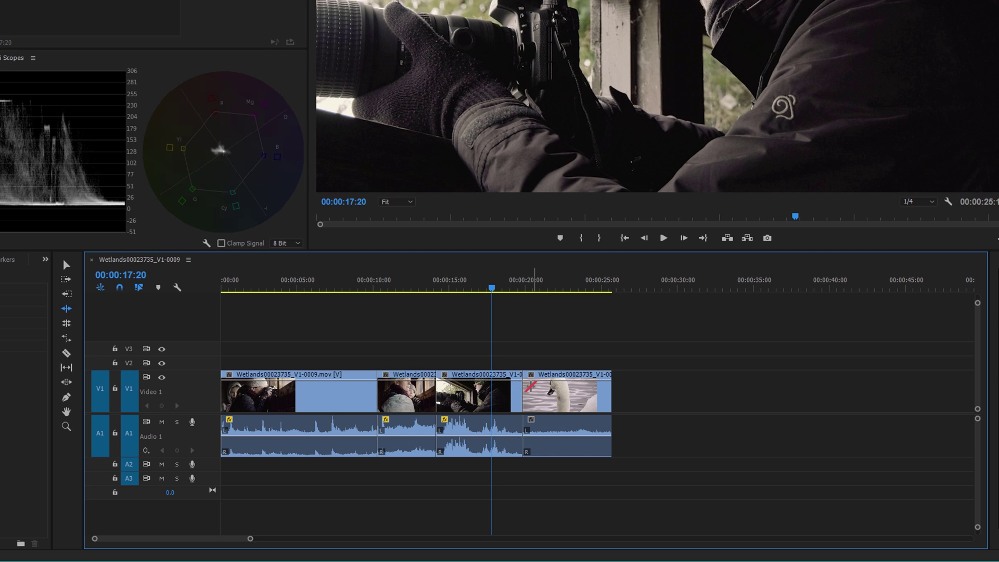
pyautogui.hotkey('ctrl', 'z')
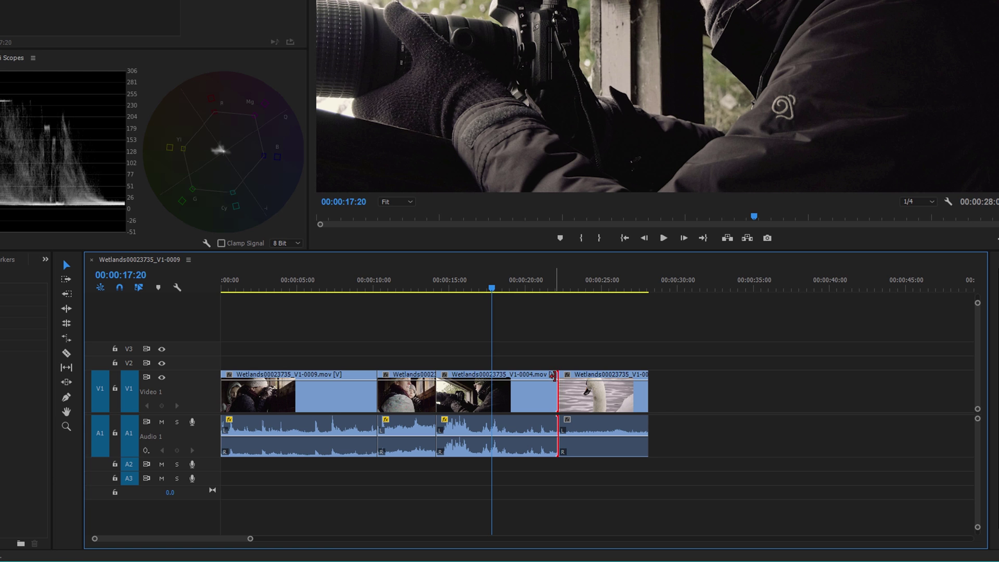
# Trim the third clip's end to just before 00:00:20:00, set the playhead to 00:00:18:06 and close the gap before the fourth clip.
pyautogui.moveTo(554, 375); pyautogui.dragTo(522, 375)
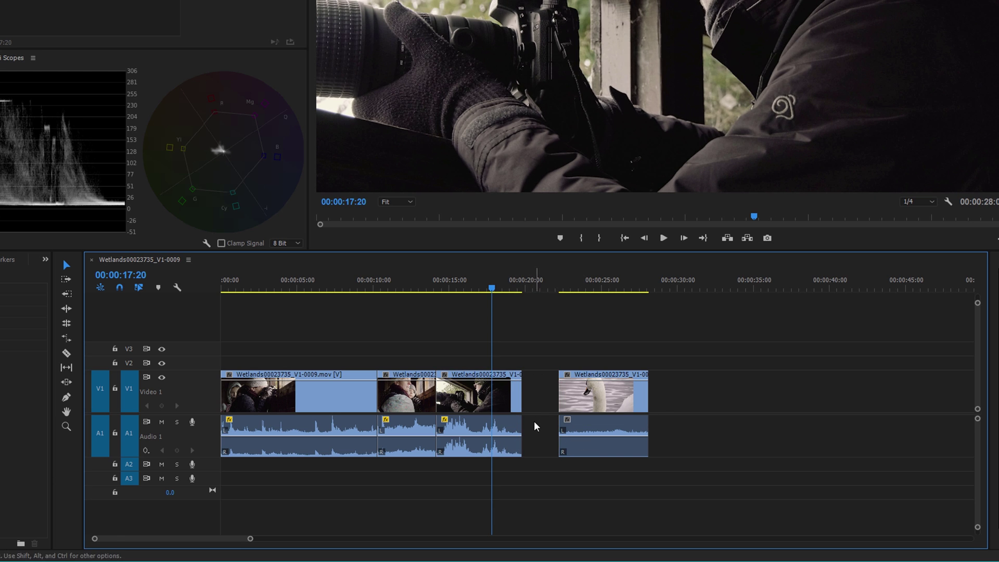
pyautogui.moveTo(509, 290)
pyautogui.mouseDown()
pyautogui.moveTo(560, 290)
pyautogui.moveTo(498, 292)
pyautogui.mouseUp()
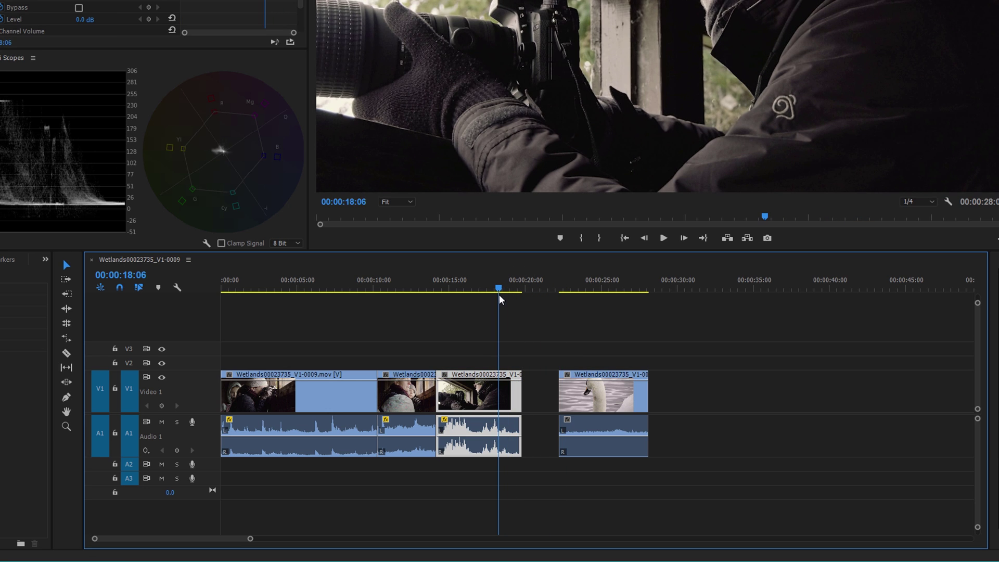
pyautogui.moveTo(521, 377)
pyautogui.mouseDown()
pyautogui.moveTo(554, 375)
pyautogui.moveTo(522, 379)
pyautogui.mouseUp()
pyautogui.press('n')
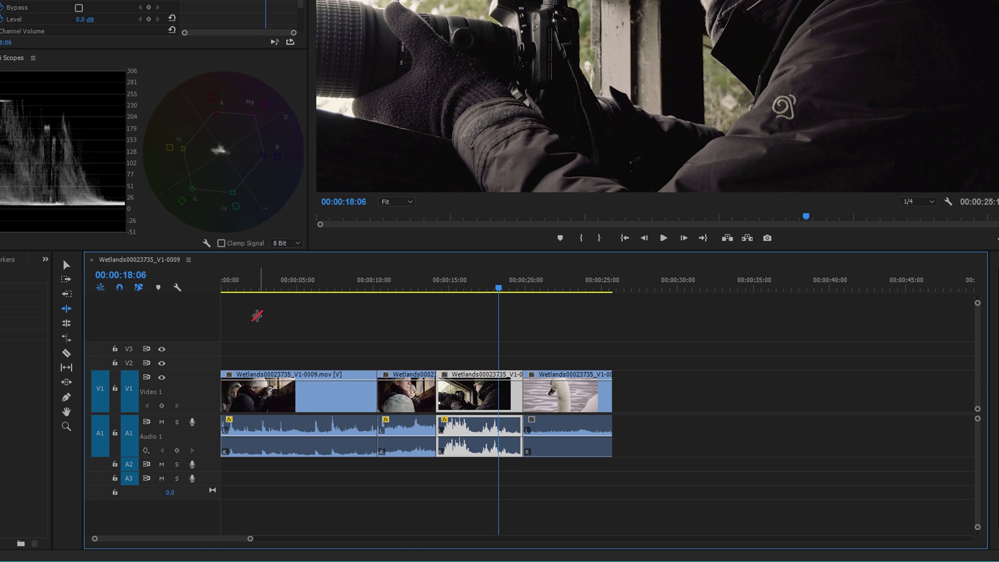
# Add Wetlands00023735_V1-0010.mov to V1 and A1 and butt it against the end of the fourth clip.
pyautogui.press('n')
pyautogui.moveTo(998, 404); pyautogui.dragTo(643, 382)
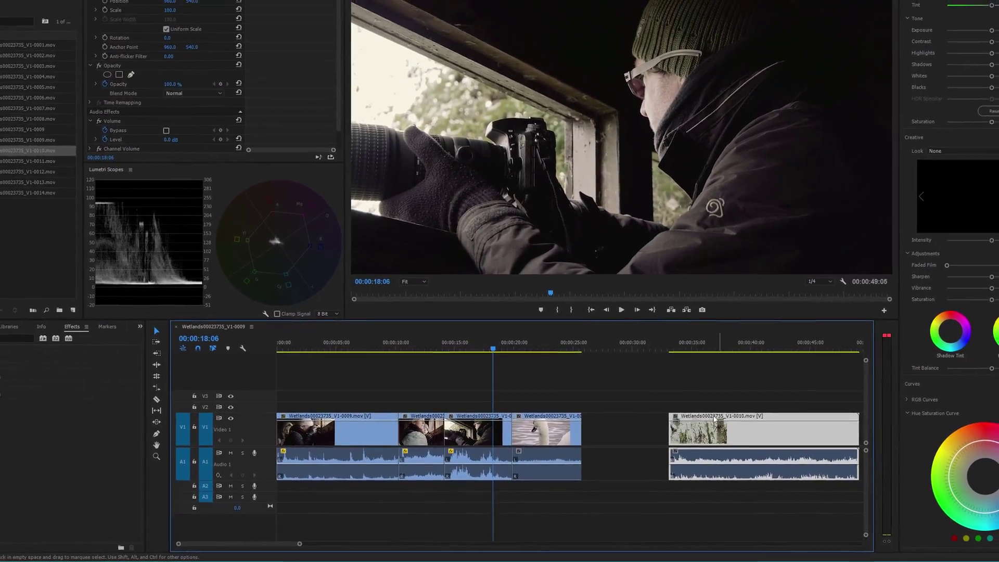
pyautogui.moveTo(783, 389); pyautogui.dragTo(686, 389)
pyautogui.moveTo(634, 434); pyautogui.dragTo(627, 434)
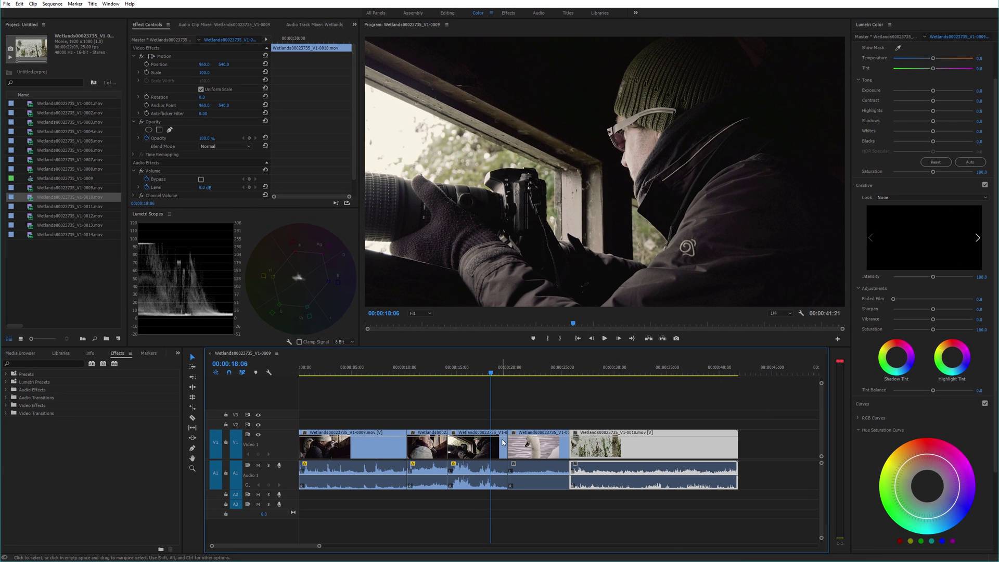
# Roll the cut between the third and fourth clips back and forth with Rolling Edit, leaving it at about 00:00:20:09.
pyautogui.press('n')
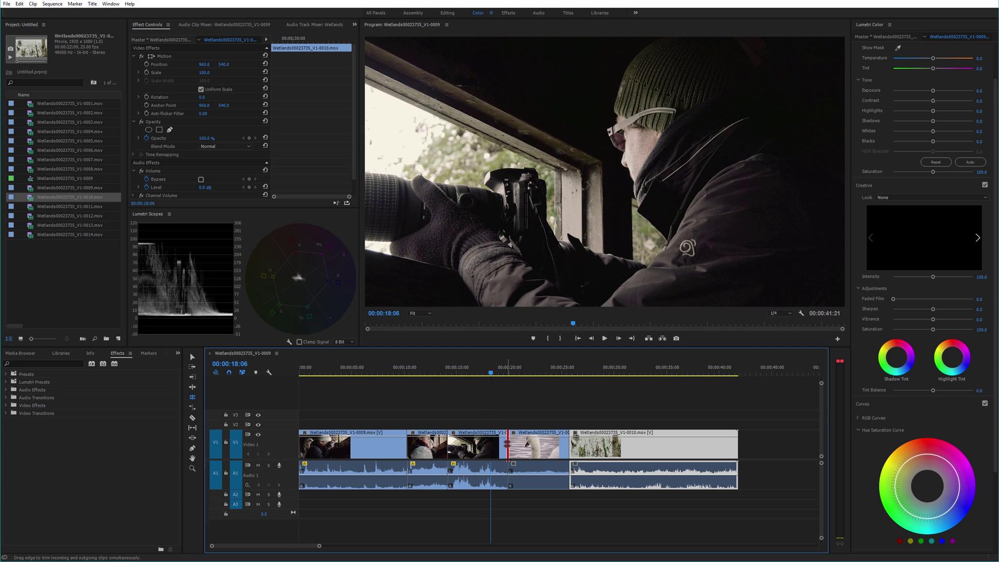
pyautogui.click(508, 444)
pyautogui.moveTo(513, 444); pyautogui.dragTo(526, 446)
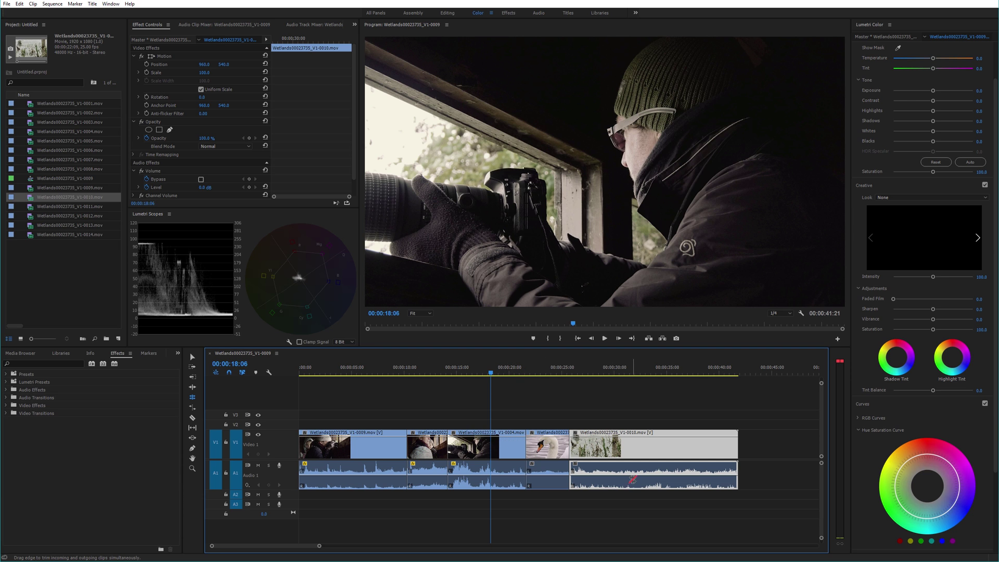
pyautogui.moveTo(526, 446); pyautogui.dragTo(492, 447)
pyautogui.moveTo(486, 447); pyautogui.dragTo(502, 449)
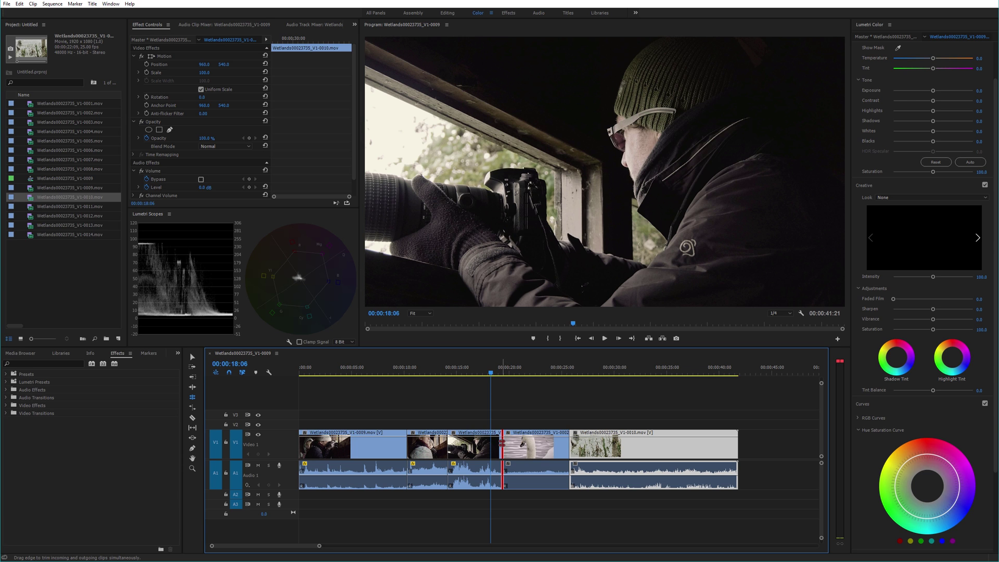
pyautogui.moveTo(502, 443); pyautogui.dragTo(512, 449)
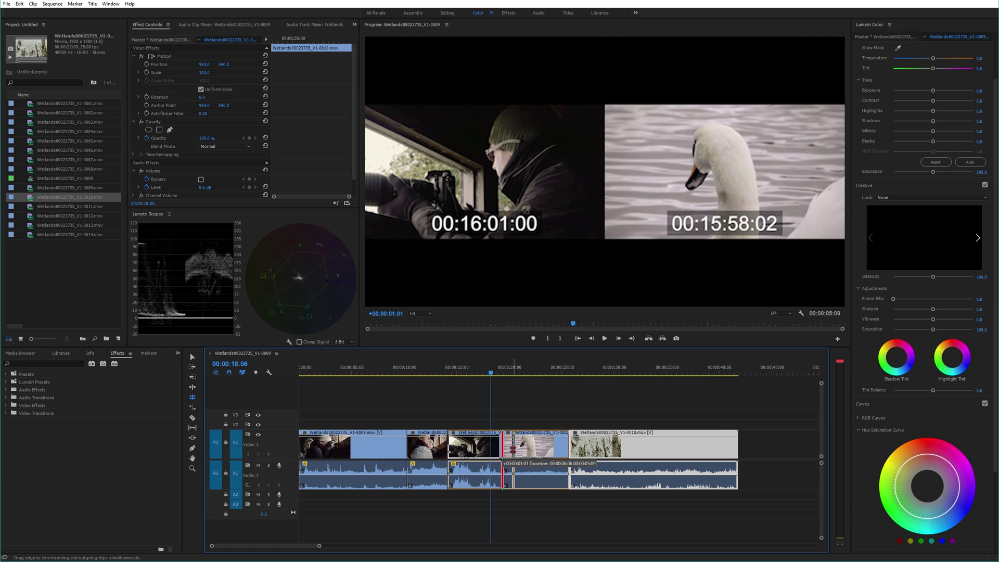
pyautogui.moveTo(513, 450); pyautogui.dragTo(513, 450)
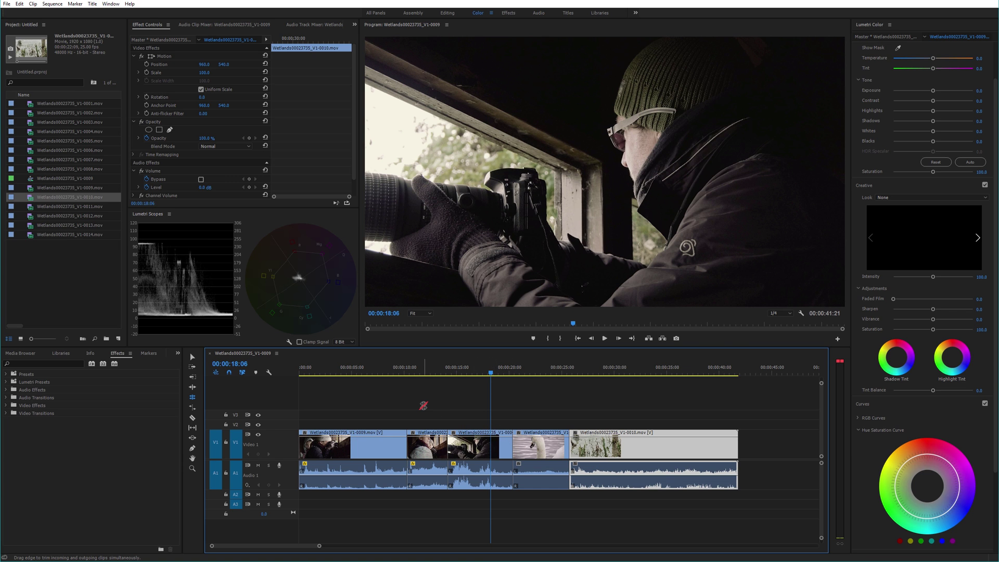
# Move the V1-0010 clip about 2.5 seconds along the timeline away from the fourth clip and set its speed to 50%.
pyautogui.press('r')
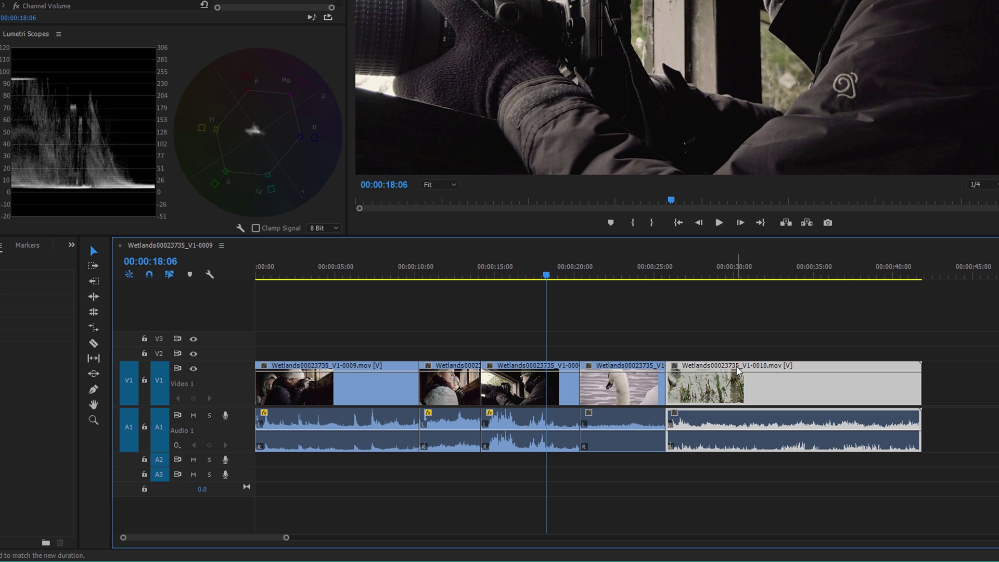
pyautogui.moveTo(744, 371); pyautogui.dragTo(791, 378)
pyautogui.rightClick(793, 368)
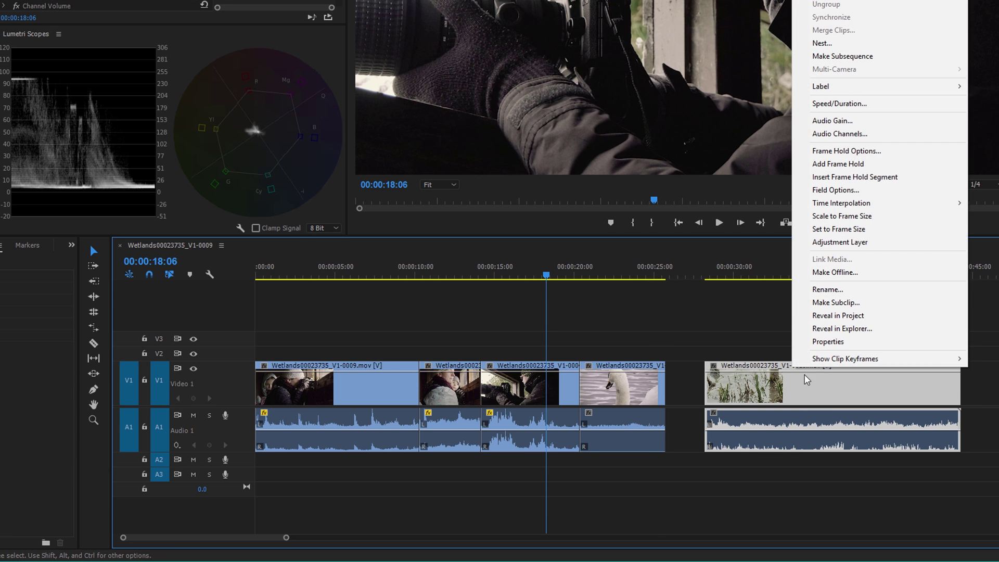
pyautogui.moveTo(836, 86)
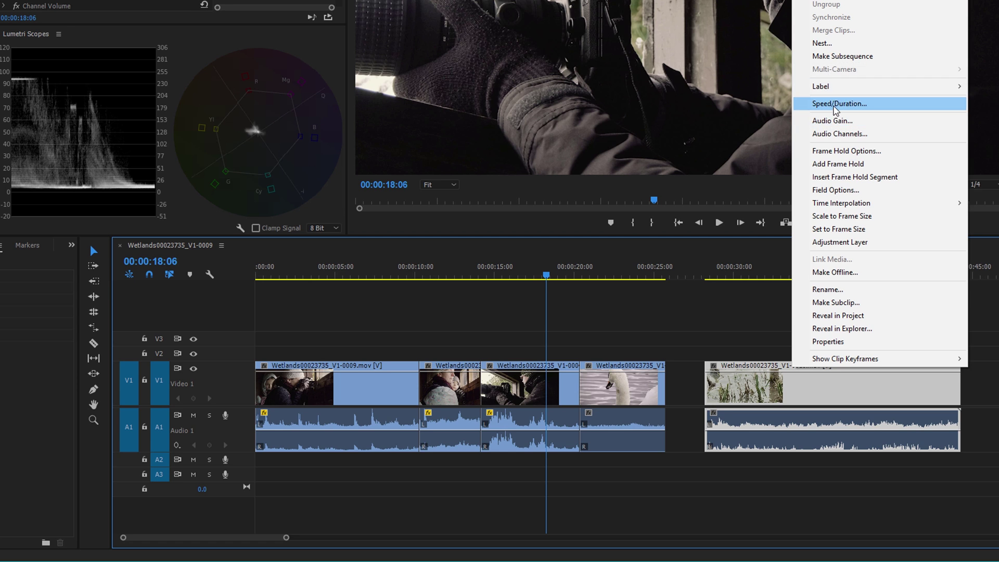
pyautogui.click(839, 103)
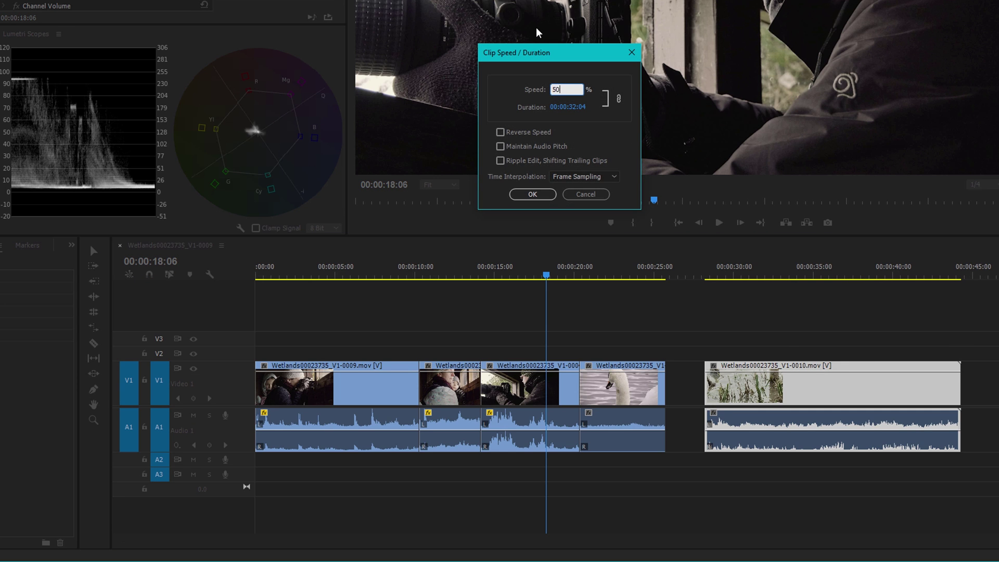
pyautogui.press('Return')
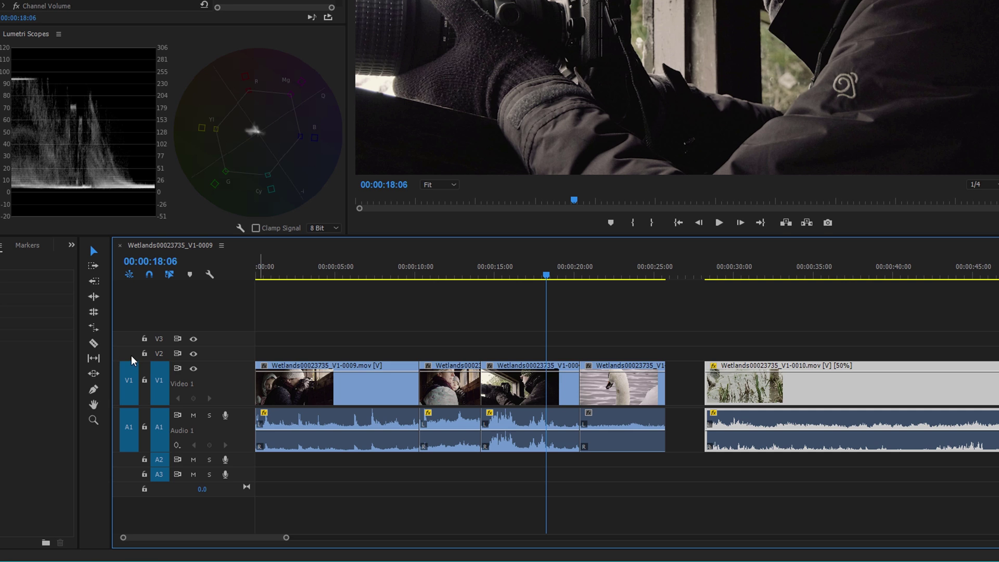
# Rate-stretch the start of the V1-0010 clip back to the end of the fourth clip, filling the gap.
pyautogui.press('r')
pyautogui.moveTo(706, 367); pyautogui.dragTo(667, 368)
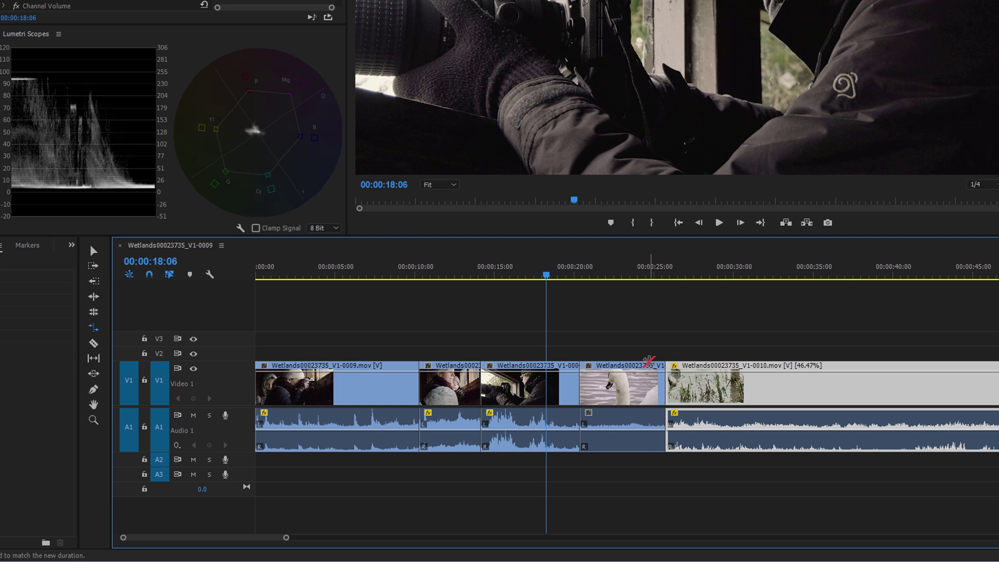
# Split the V1-0010 clip with the Razor at just before 00:00:33:00 and return to the Selection tool.
pyautogui.press('c')
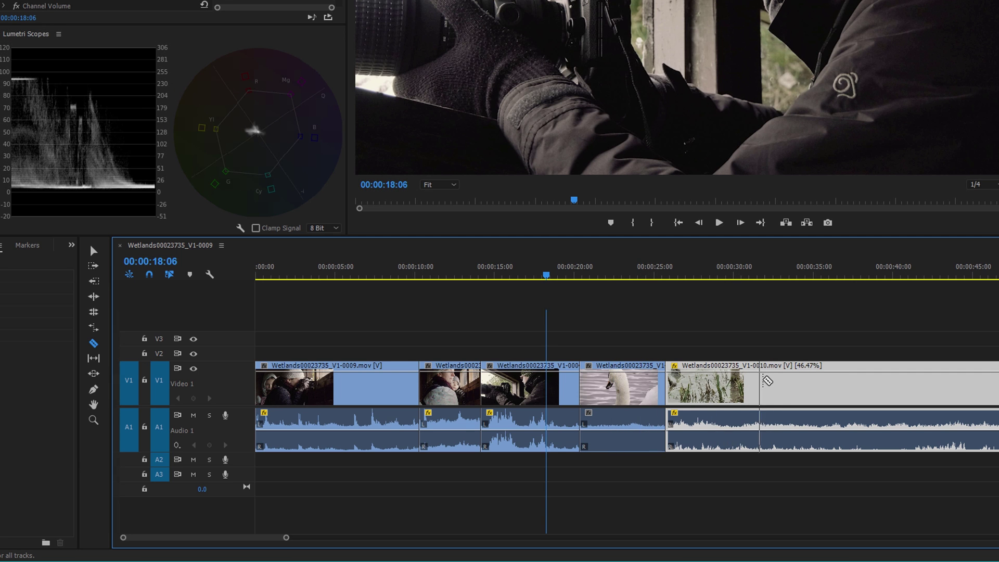
pyautogui.click(778, 388)
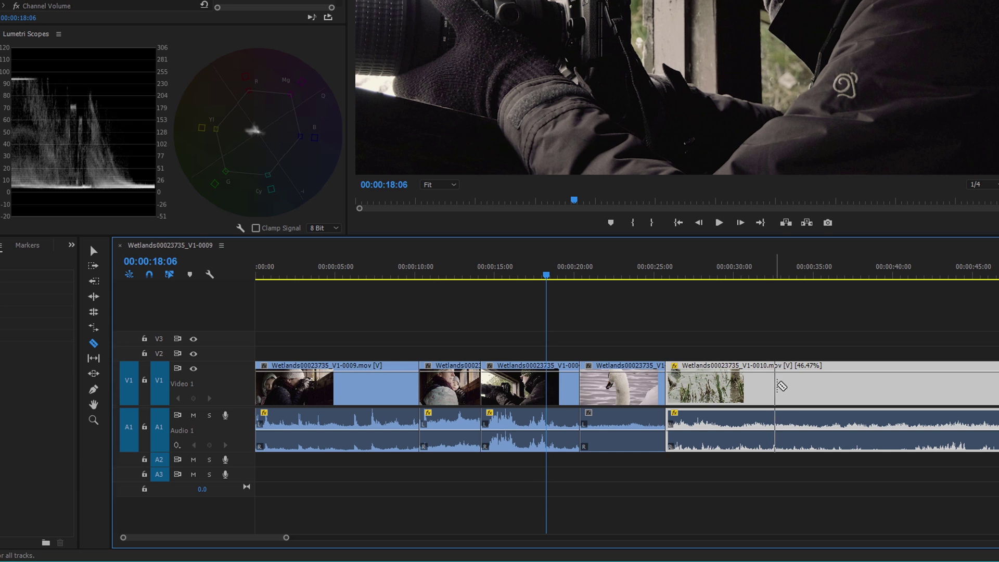
pyautogui.click(777, 386)
pyautogui.press('v')
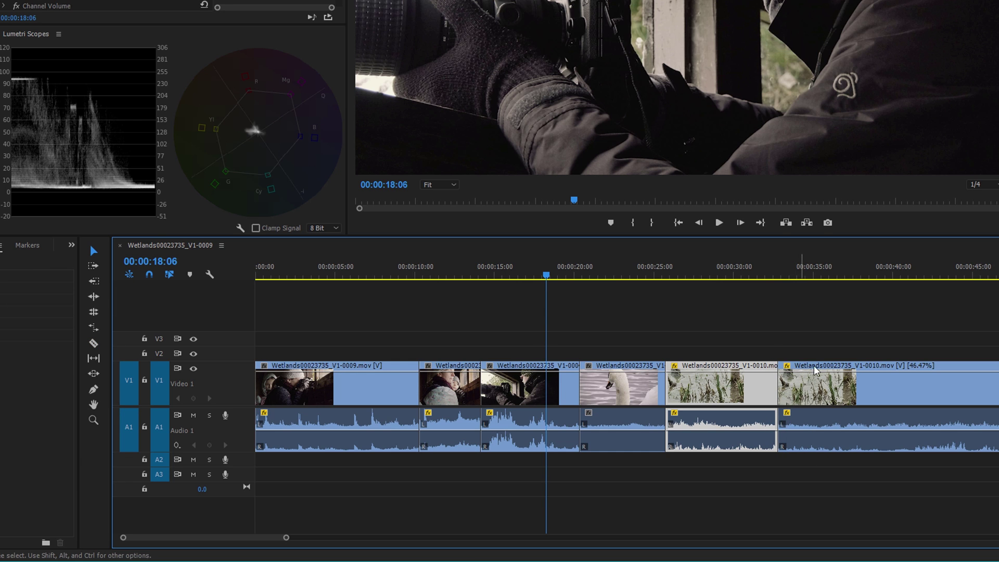
# Select the two halves of the split V1-0010 clip alternately to check that they are separate clips.
pyautogui.click(815, 370)
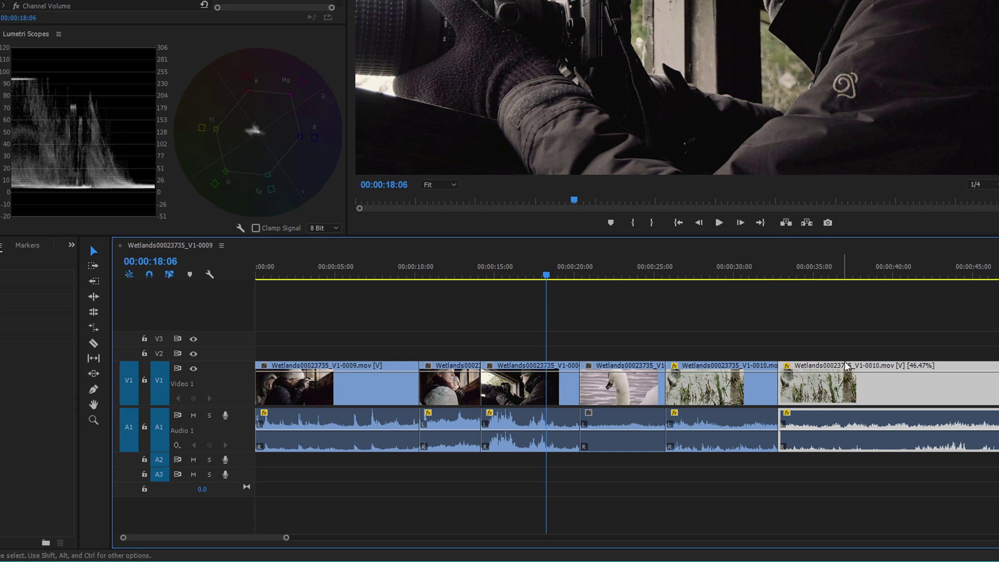
pyautogui.click(766, 384)
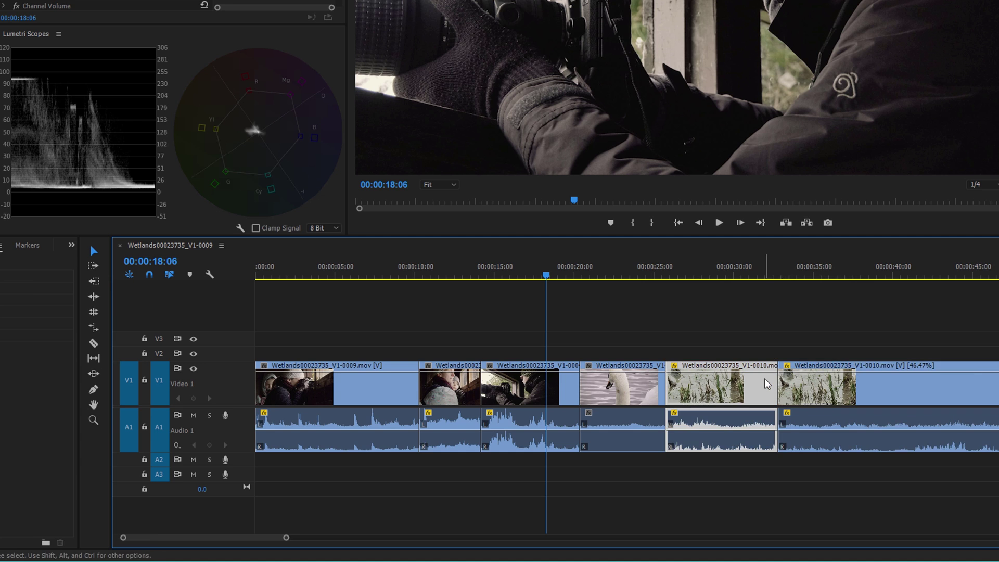
pyautogui.keyDown('shift'); pyautogui.click(839, 372); pyautogui.keyUp('shift')
pyautogui.keyDown('shift'); pyautogui.click(832, 374); pyautogui.keyUp('shift')
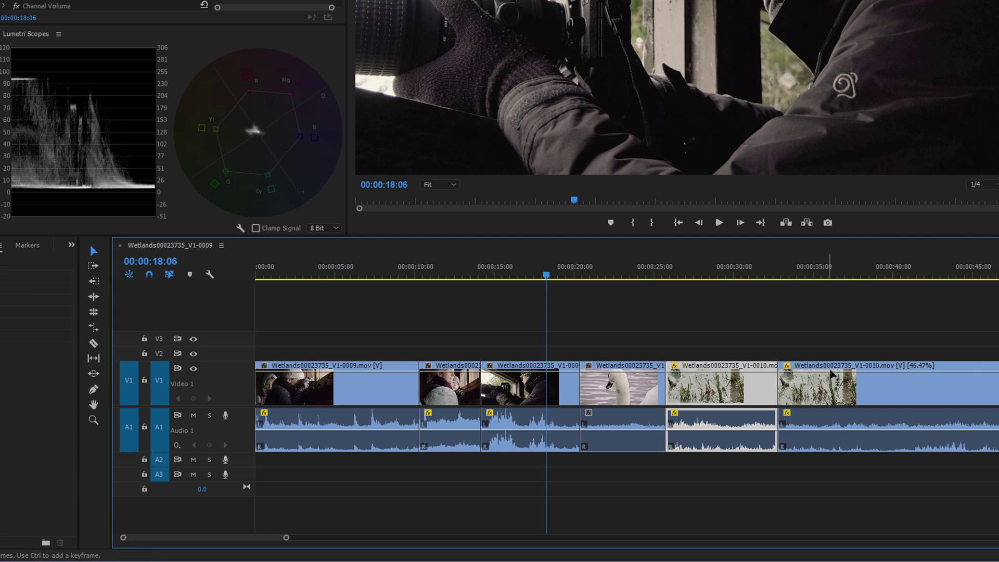
pyautogui.click(833, 374)
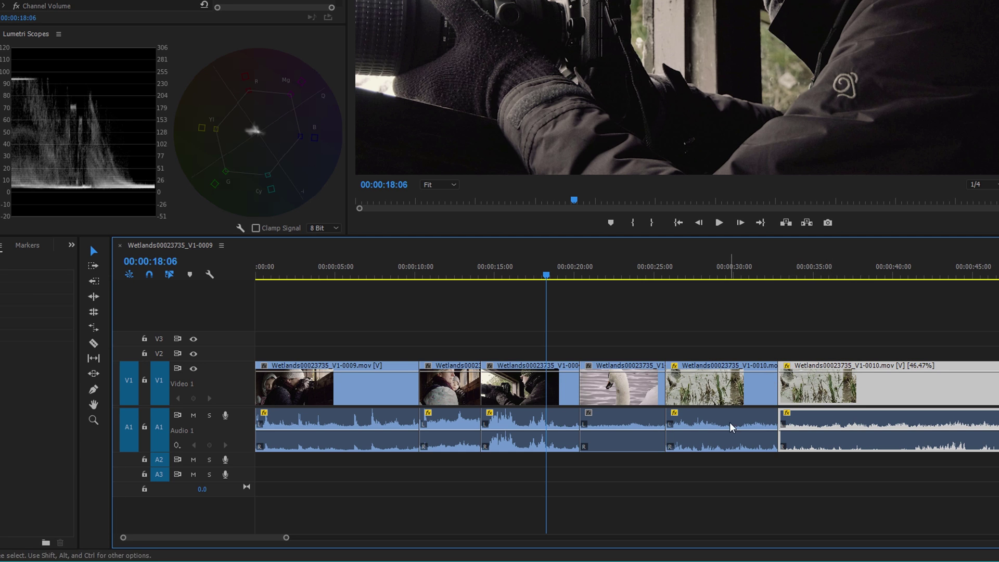
pyautogui.click(756, 367)
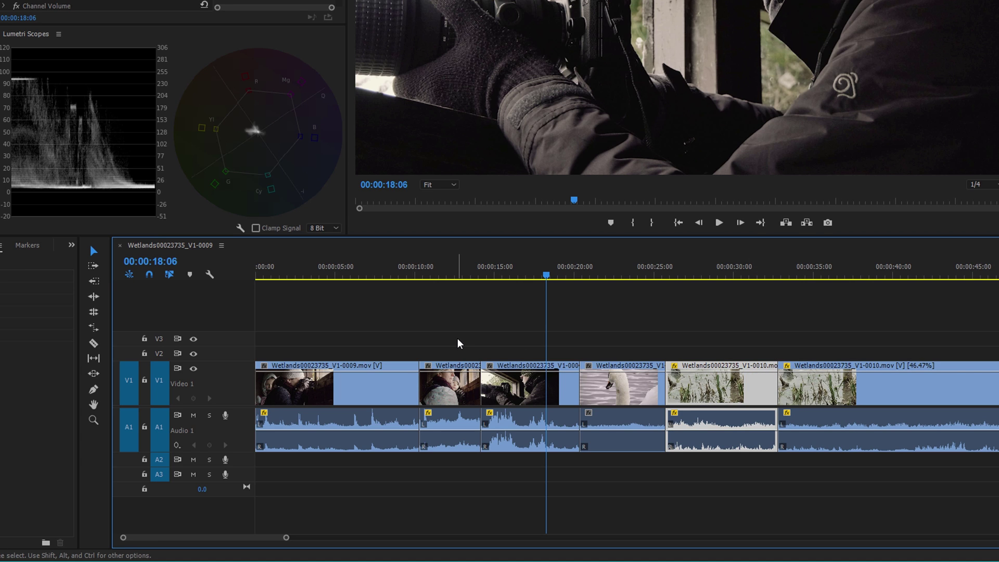
# Delete every clip before and after the swan clip, keeping only Wetlands00023735_V1-0002.mov on the timeline.
pyautogui.press('c')
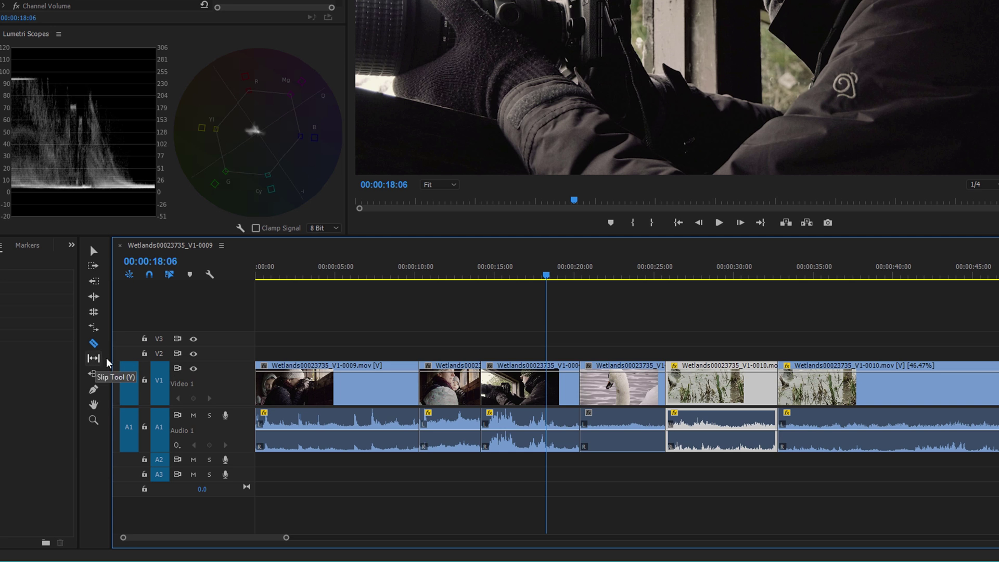
pyautogui.press('y')
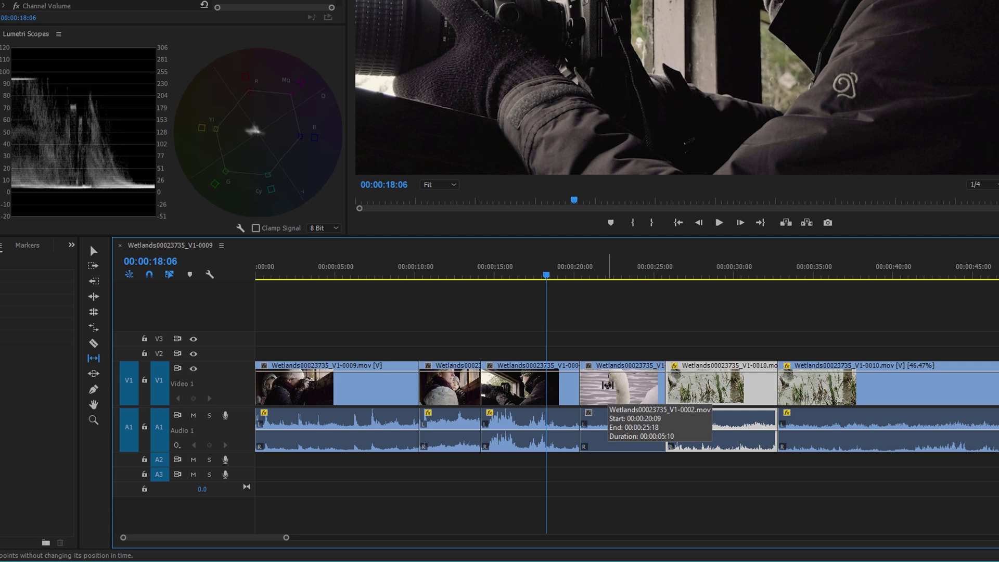
pyautogui.press('v')
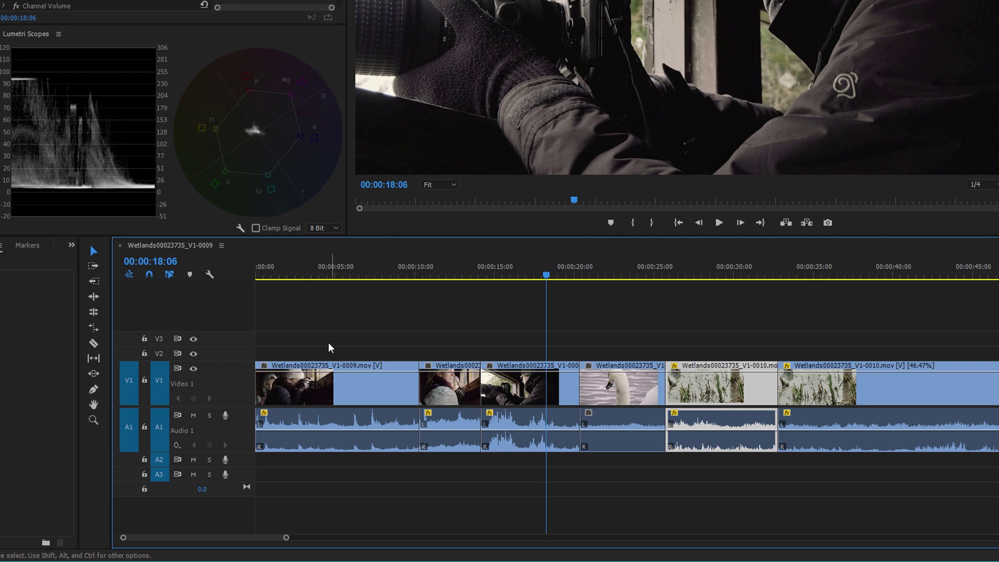
pyautogui.moveTo(330, 346); pyautogui.dragTo(546, 487)
pyautogui.press('Delete')
pyautogui.moveTo(706, 352); pyautogui.dragTo(899, 521)
pyautogui.press('Delete')
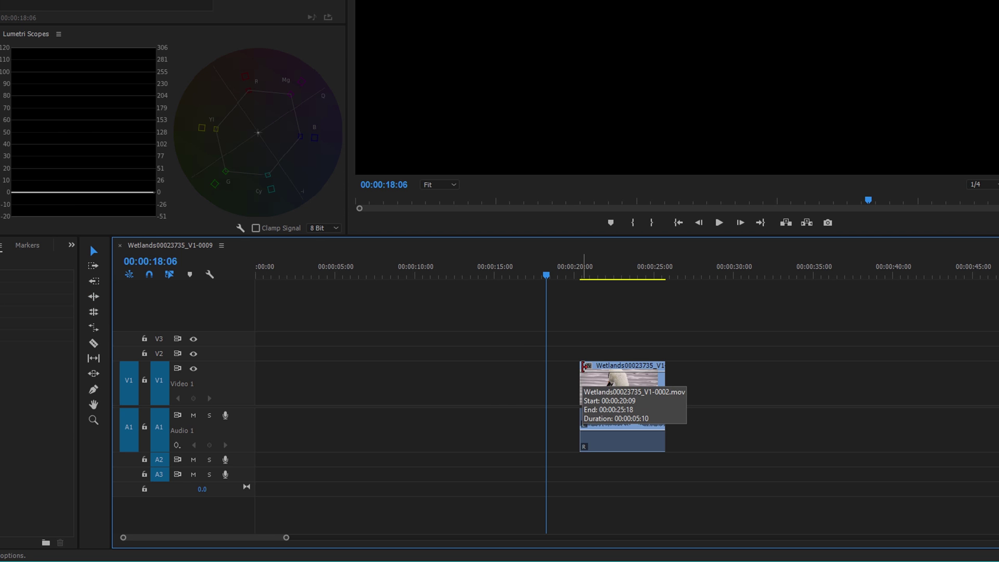
# Extend the swan clip's start back to 00:00:19:13 and its end out to 00:00:26:01.
pyautogui.moveTo(583, 366)
pyautogui.mouseDown()
pyautogui.moveTo(508, 366)
pyautogui.moveTo(567, 366)
pyautogui.mouseUp()
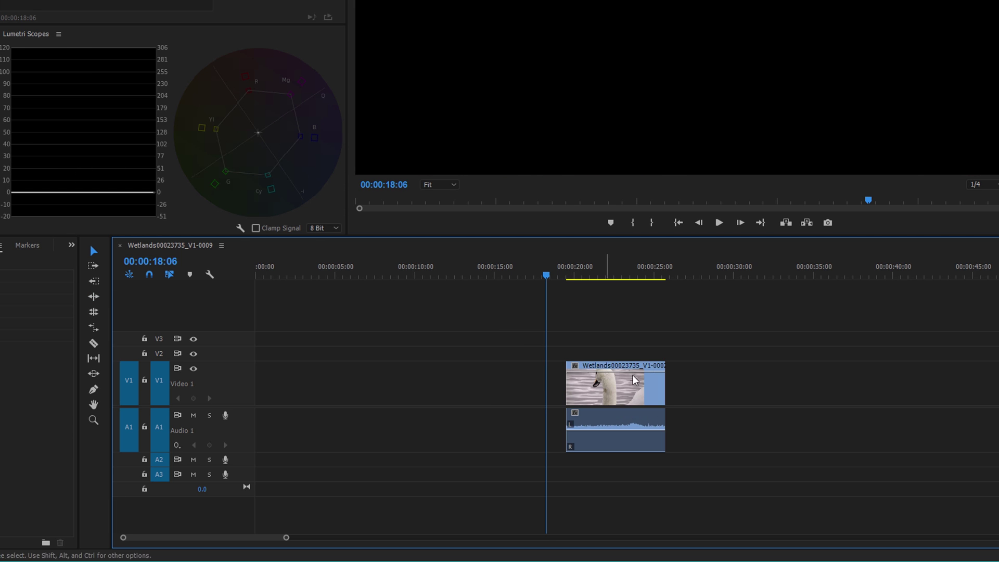
pyautogui.moveTo(665, 383)
pyautogui.mouseDown()
pyautogui.moveTo(753, 383)
pyautogui.moveTo(671, 383)
pyautogui.mouseUp()
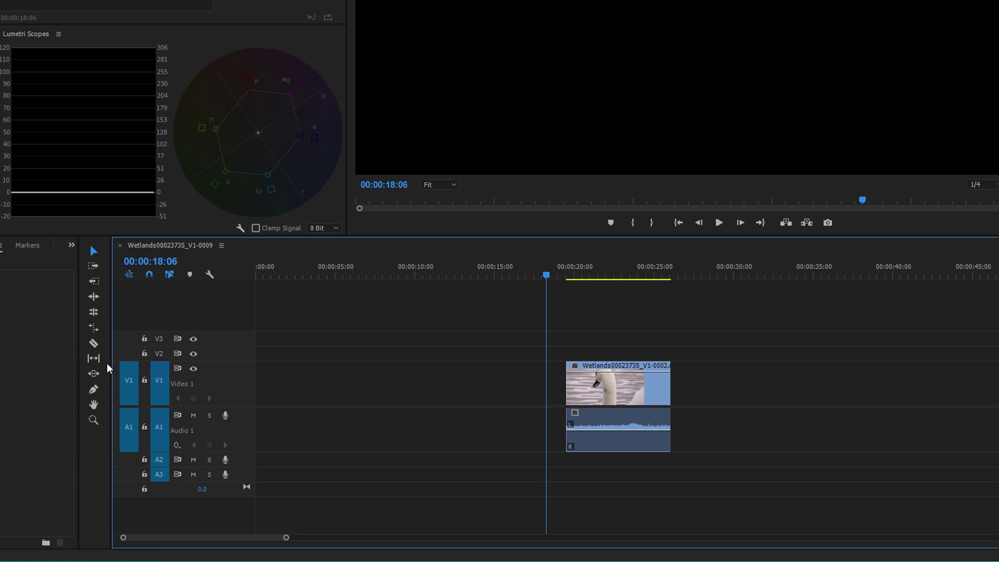
# Slip the swan clip's footage back and forth within its fixed timeline position using the Slip tool.
pyautogui.press('y')
pyautogui.moveTo(624, 383); pyautogui.dragTo(583, 388)
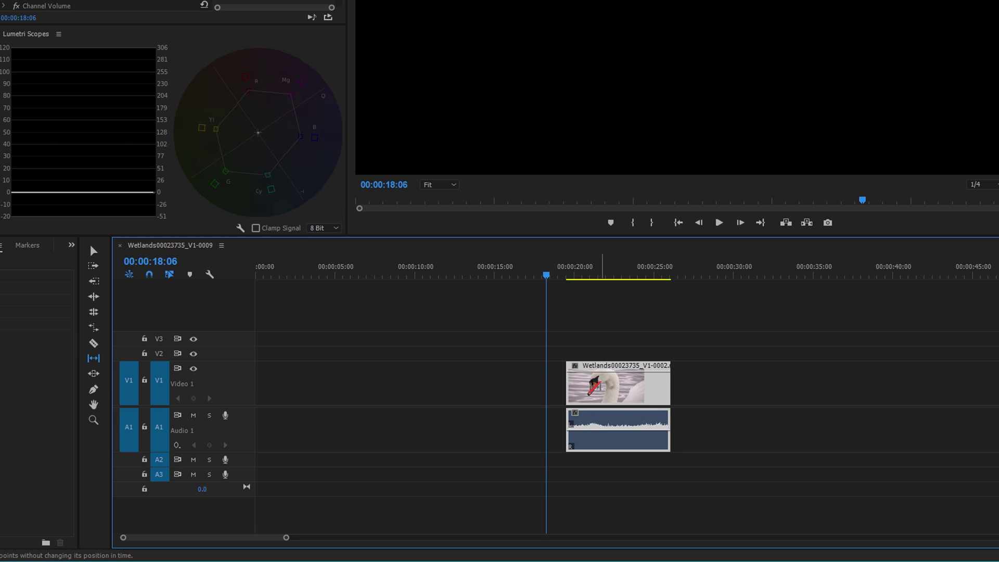
pyautogui.moveTo(593, 388); pyautogui.dragTo(632, 388)
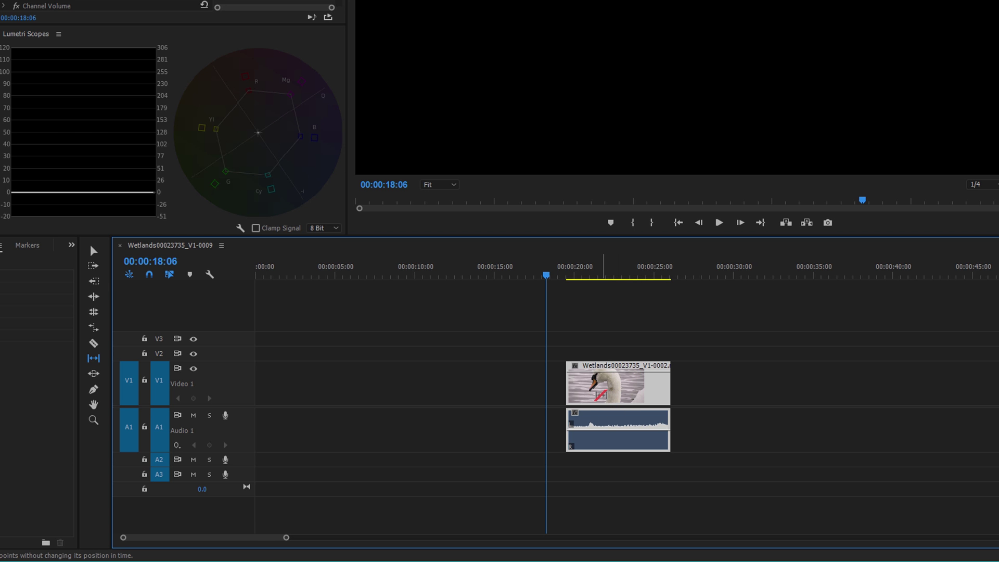
pyautogui.moveTo(601, 394); pyautogui.dragTo(648, 387)
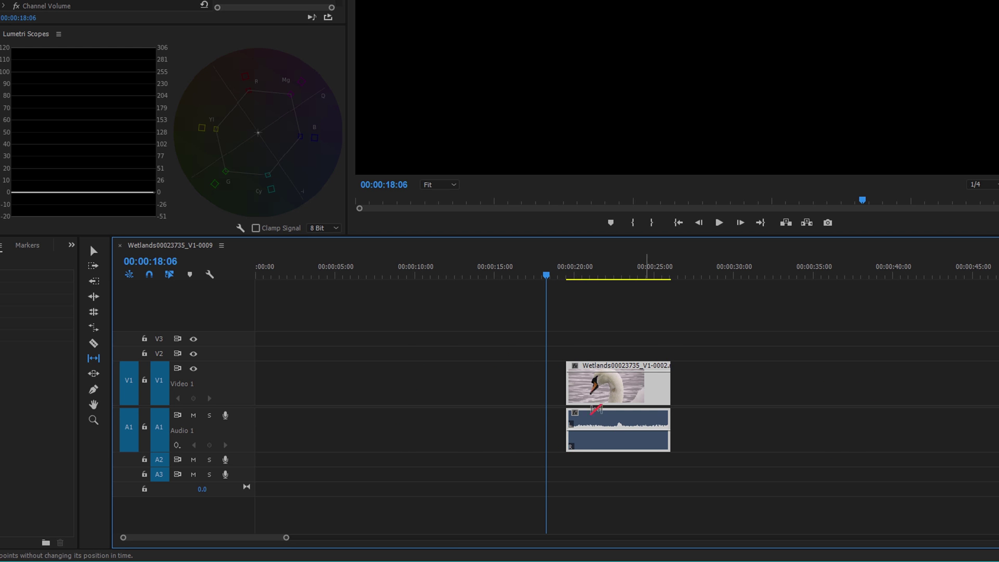
pyautogui.moveTo(625, 387); pyautogui.dragTo(580, 388)
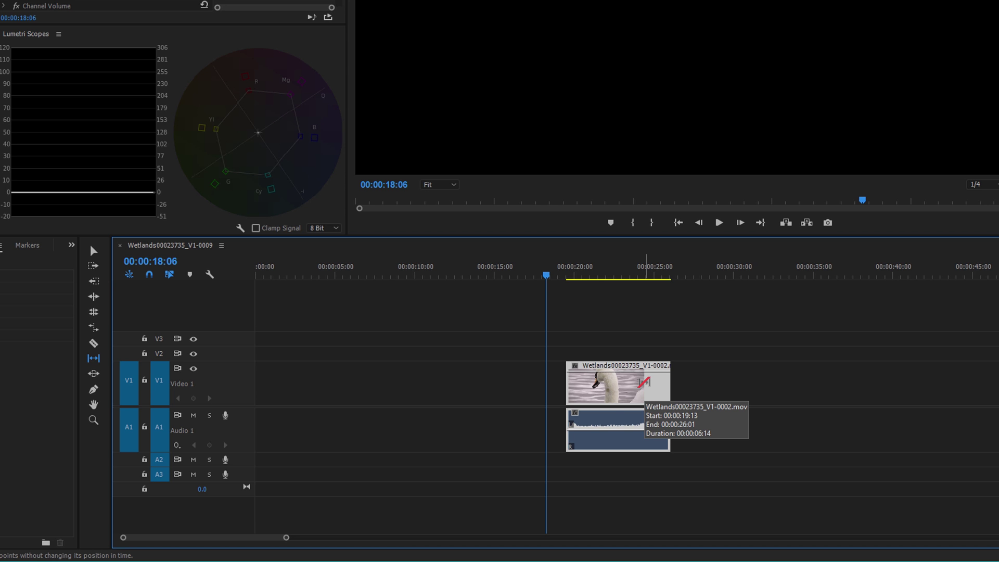
pyautogui.moveTo(628, 385)
pyautogui.mouseDown()
pyautogui.moveTo(644, 385)
pyautogui.moveTo(635, 385)
pyautogui.mouseUp()
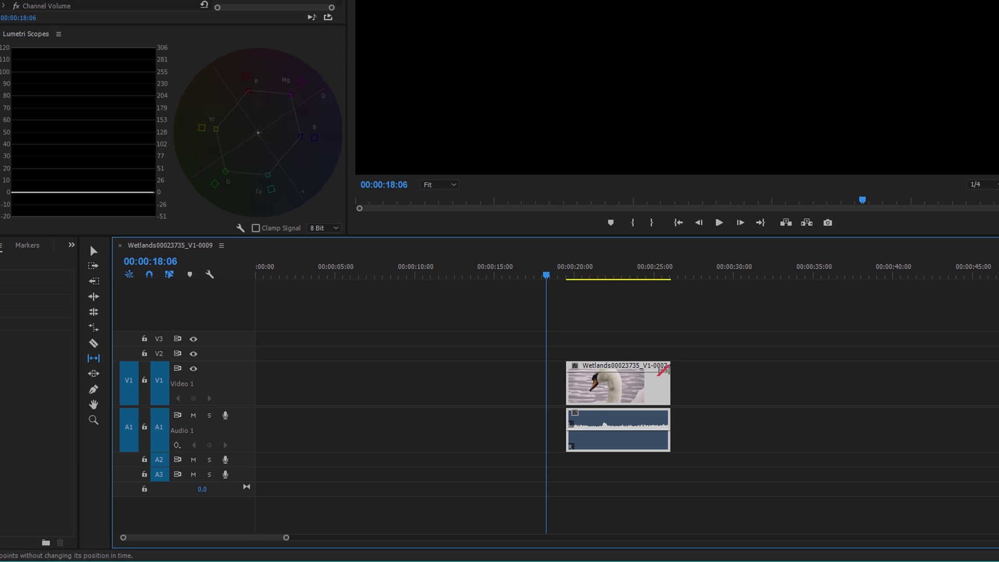
# Slip the swan clip's footage once more within its fixed position on the timeline.
pyautogui.moveTo(611, 386); pyautogui.dragTo(601, 386)
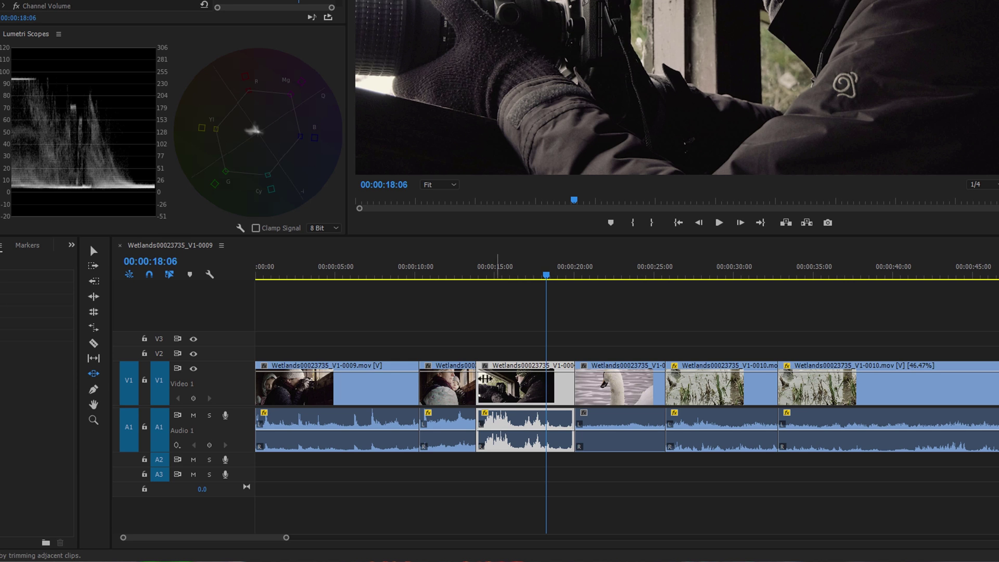
# Slide the Wetlands00023735_V1-0004.mov clip later between its neighbours and back again so it starts at about 00:00:14:03.
pyautogui.click(514, 384)
pyautogui.moveTo(515, 383); pyautogui.dragTo(545, 381)
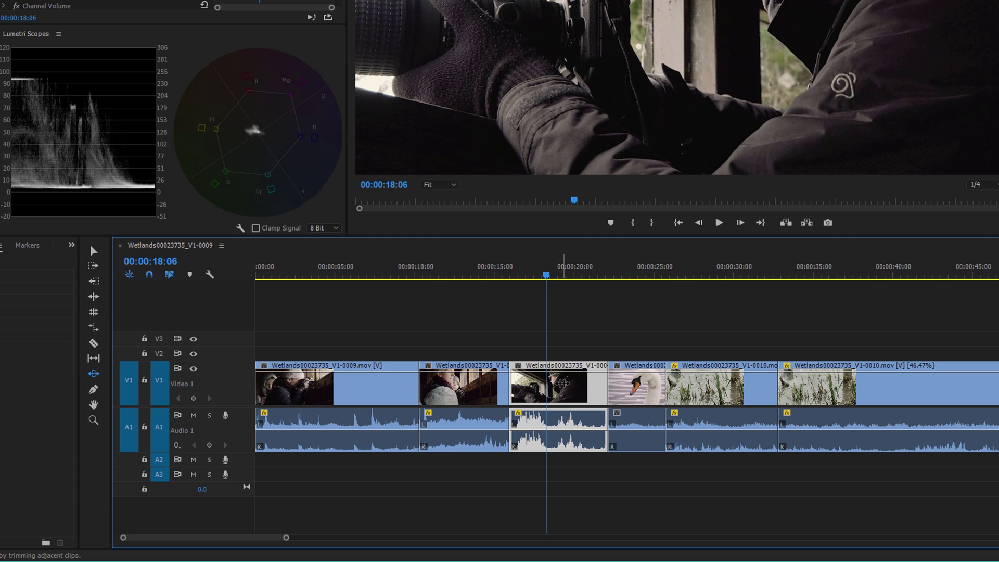
pyautogui.moveTo(565, 383); pyautogui.dragTo(538, 389)
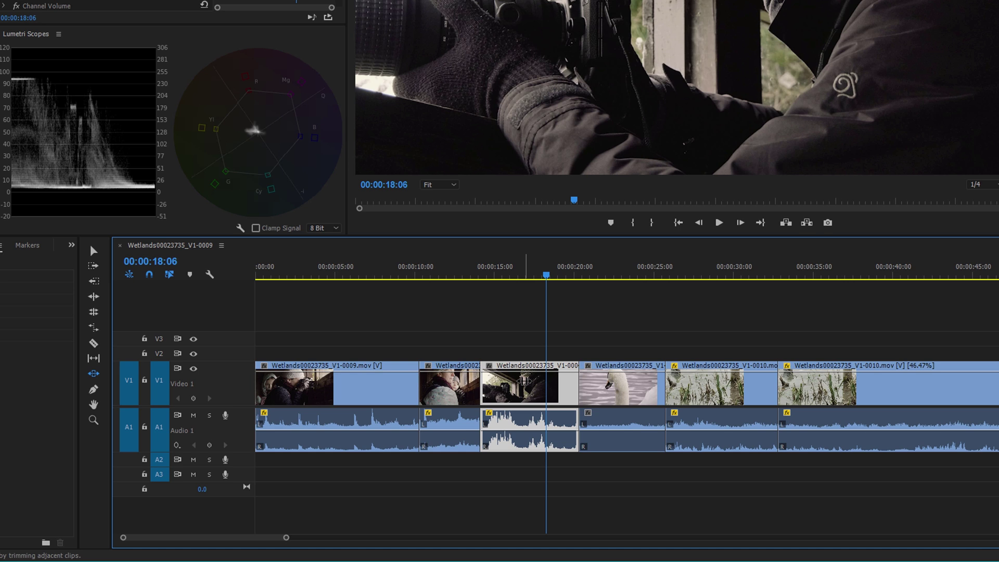
# Activate the Pen tool and enlarge the Video 1 track's height to give the clips' opacity lines more room.
pyautogui.press('p')
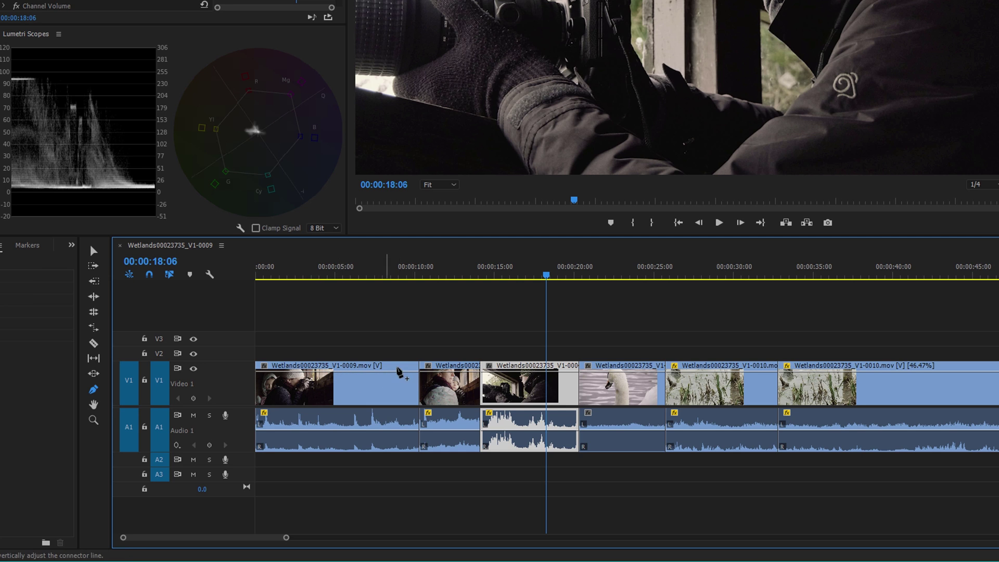
pyautogui.scroll(1, 127, 378)
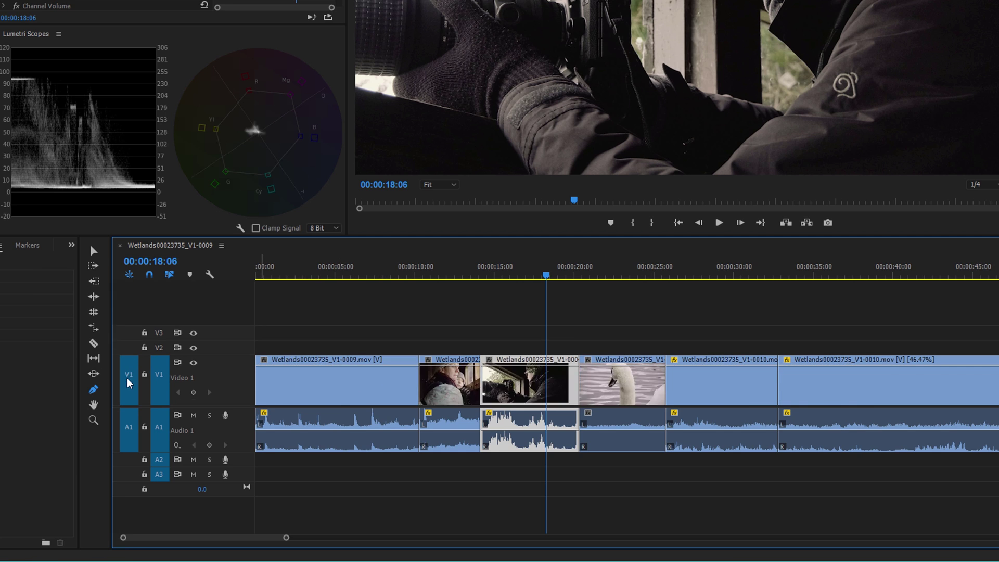
pyautogui.scroll(2, 127, 378)
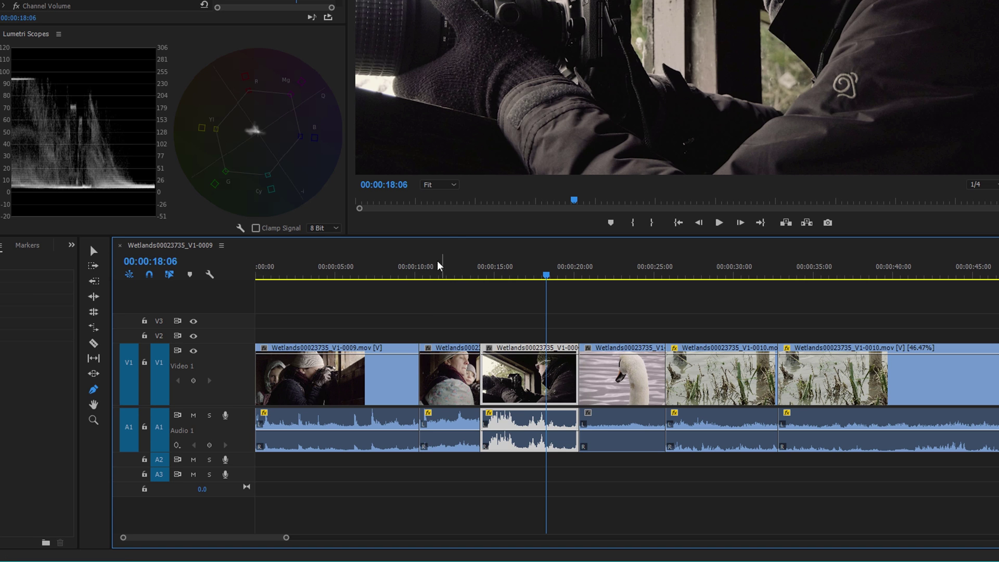
# Fade the first clip to black from 00:00:08:09 to its end with two Pen tool opacity keyframes, and undo the fade.
pyautogui.moveTo(426, 271); pyautogui.dragTo(389, 279)
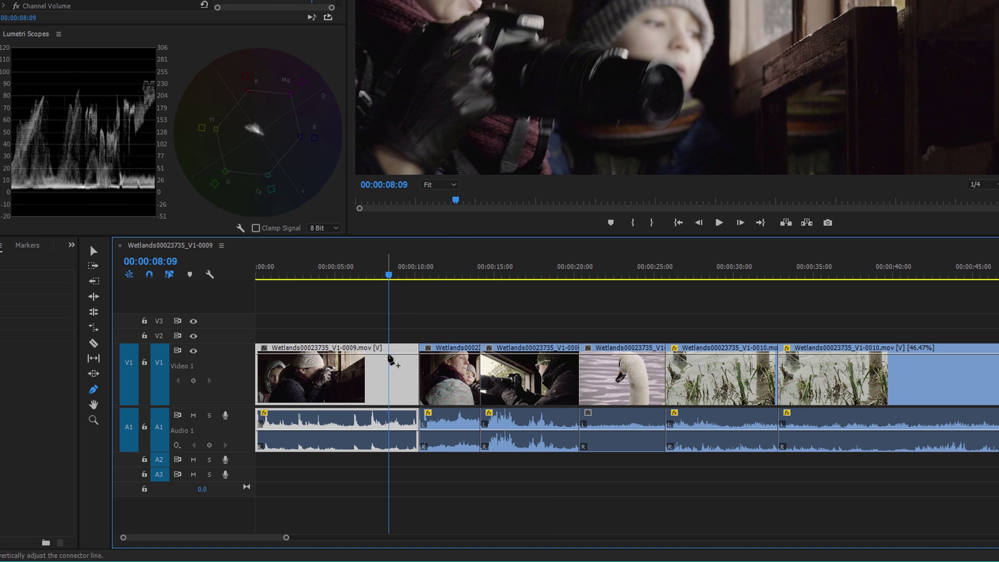
pyautogui.click(389, 355)
pyautogui.click(409, 355)
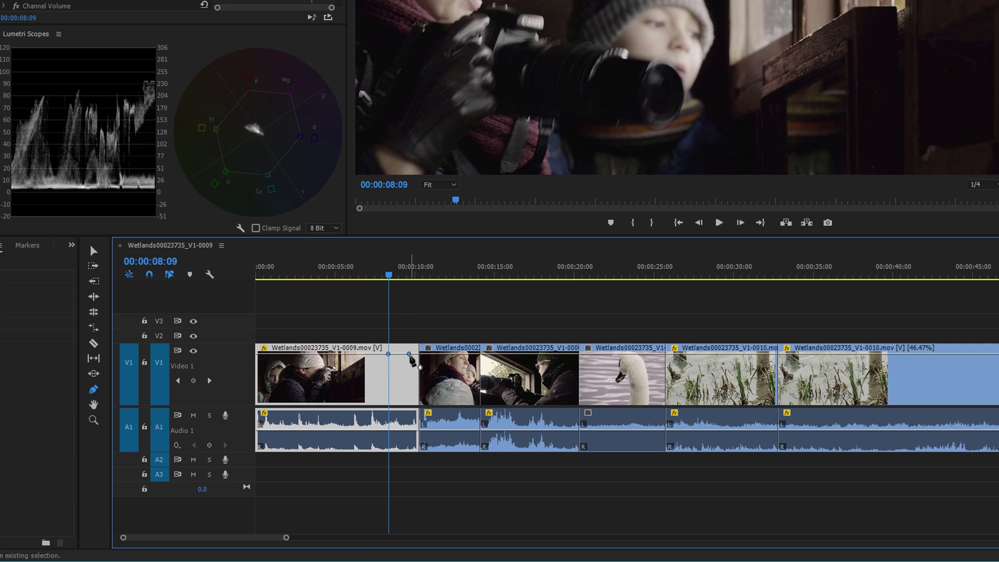
pyautogui.moveTo(410, 355); pyautogui.dragTo(420, 402)
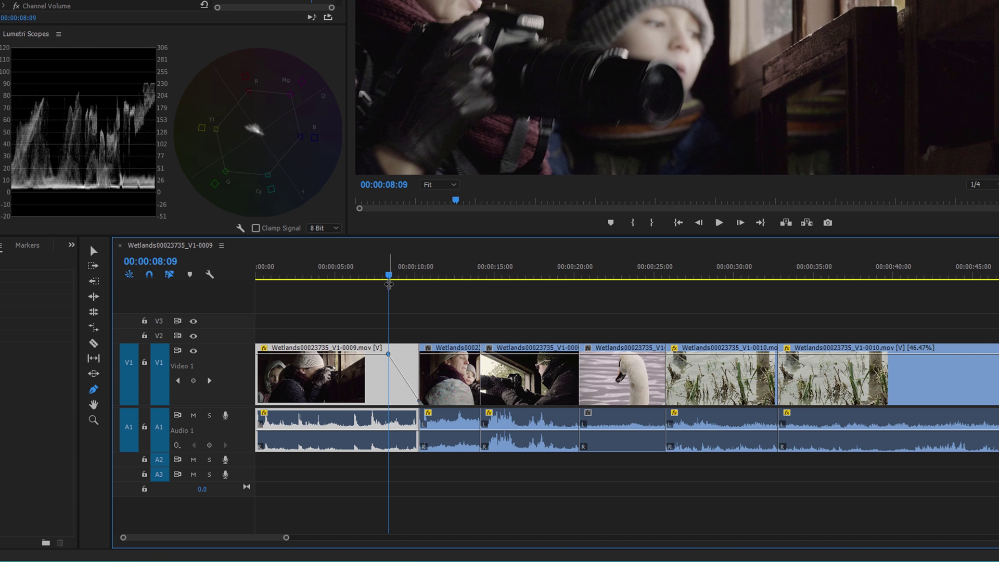
pyautogui.click(401, 277)
pyautogui.moveTo(402, 280); pyautogui.dragTo(416, 280)
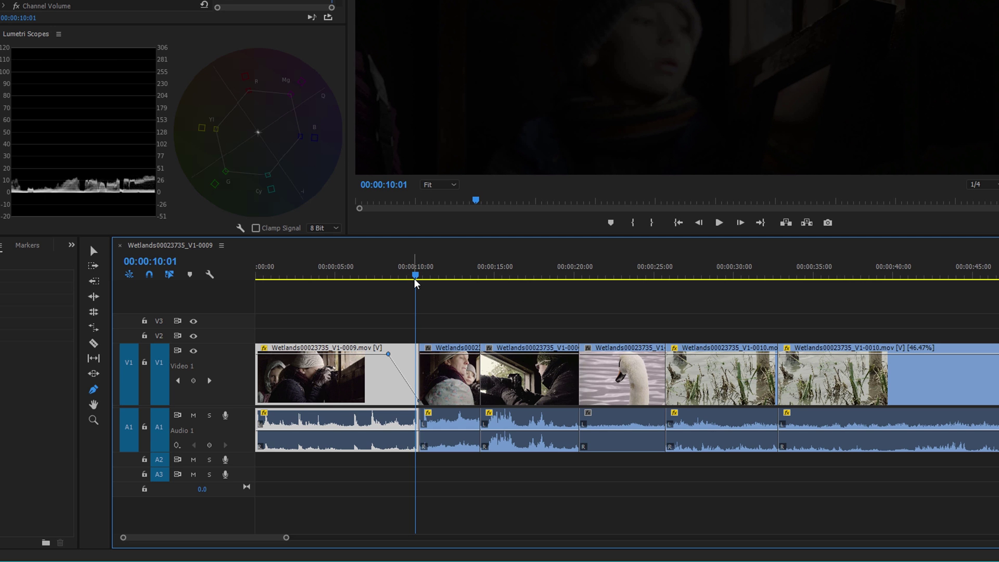
pyautogui.hotkey('ctrl', 'z')
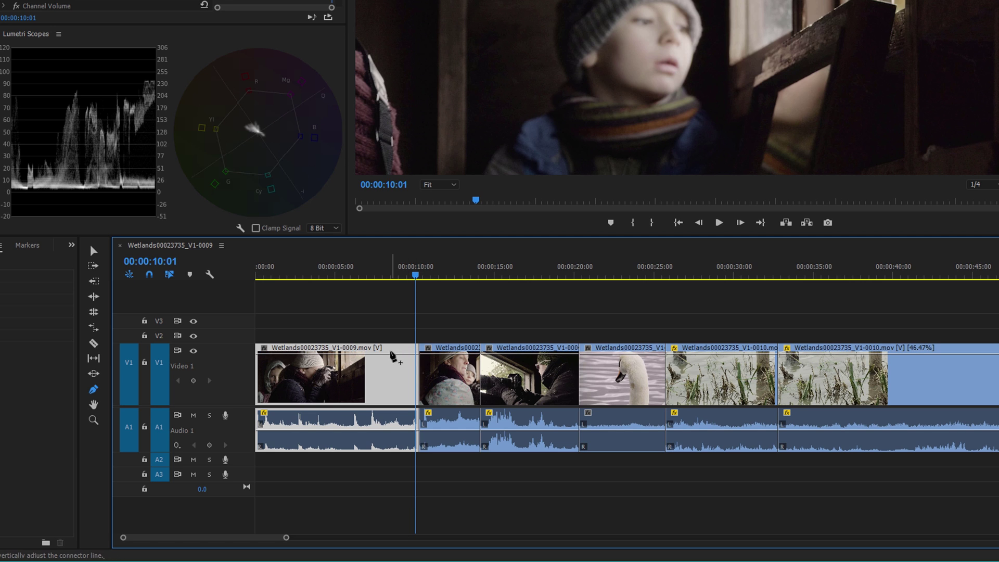
# Fade out the first clip's end again, adding both opacity keyframes with the Selection tool, preview it to 00:00:10:05 and undo it.
pyautogui.press('v')
pyautogui.keyDown('ctrl'); pyautogui.click(393, 354); pyautogui.keyUp('ctrl')
pyautogui.keyDown('ctrl'); pyautogui.click(406, 354); pyautogui.keyUp('ctrl')
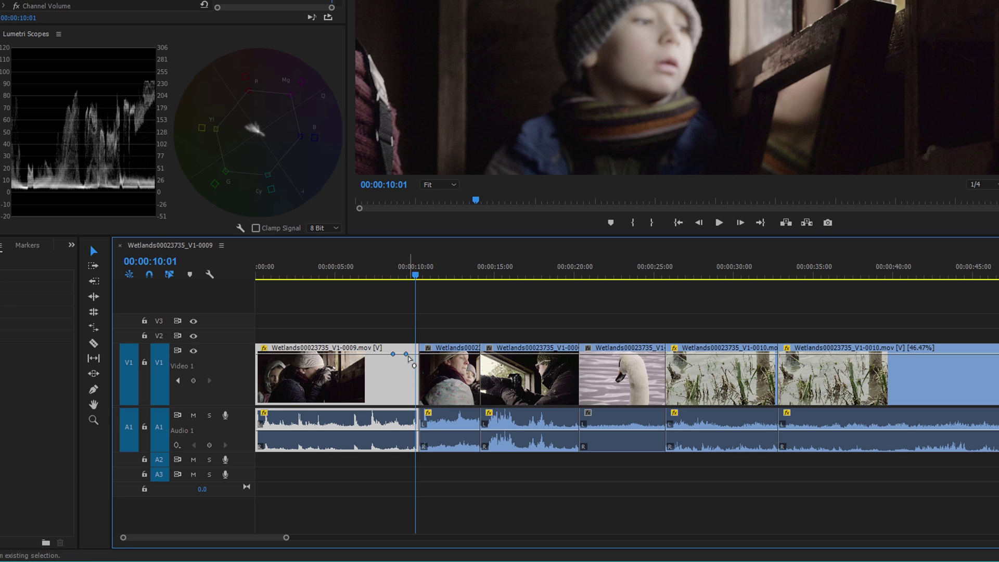
pyautogui.moveTo(407, 356); pyautogui.dragTo(418, 403)
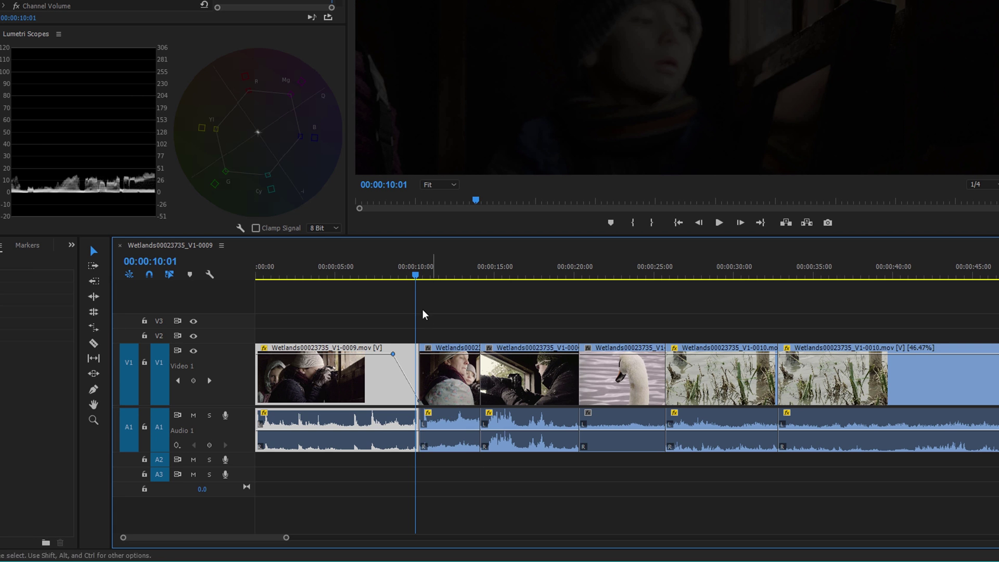
pyautogui.click(395, 278)
pyautogui.moveTo(394, 280); pyautogui.dragTo(418, 276)
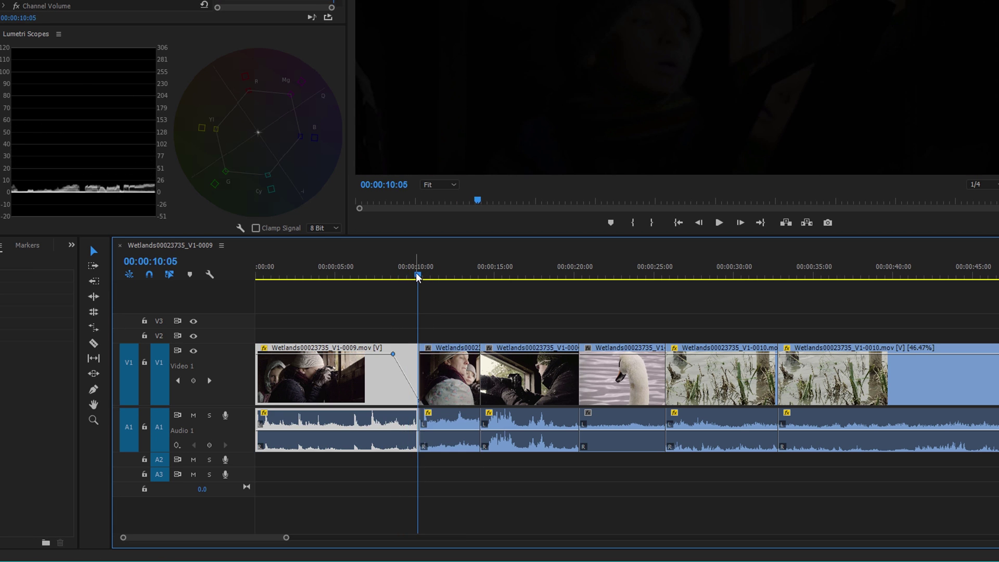
pyautogui.hotkey('ctrl', 'z')
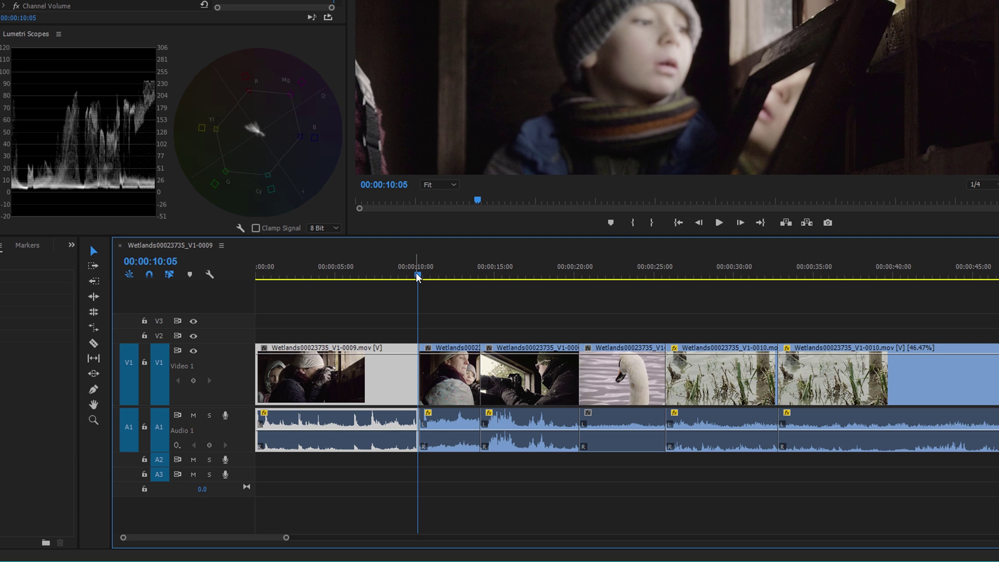
# Pan the timeline towards the later clips with the Hand tool and magnify the swan clip's second half with the Zoom tool.
pyautogui.press('h')
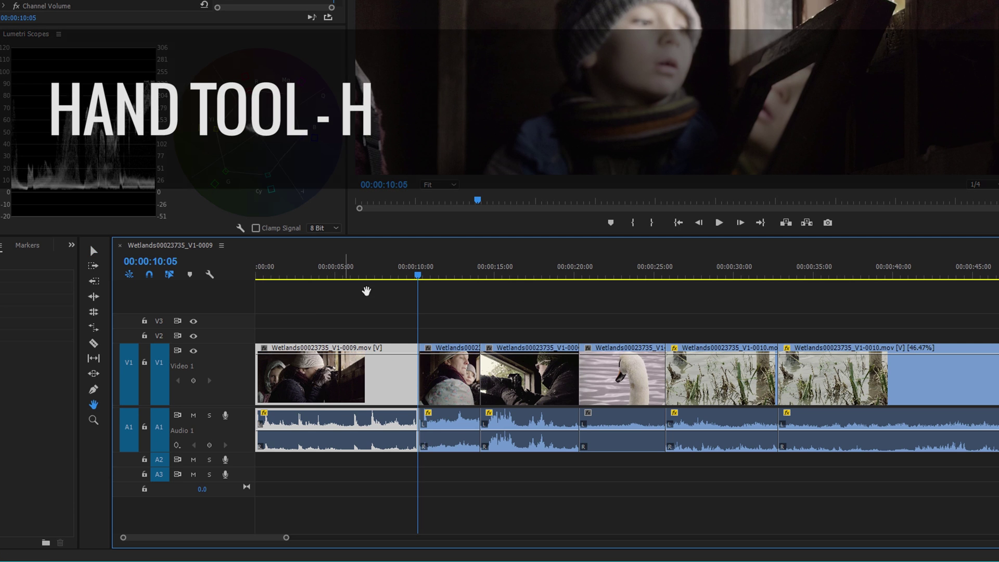
pyautogui.moveTo(715, 326); pyautogui.dragTo(616, 333)
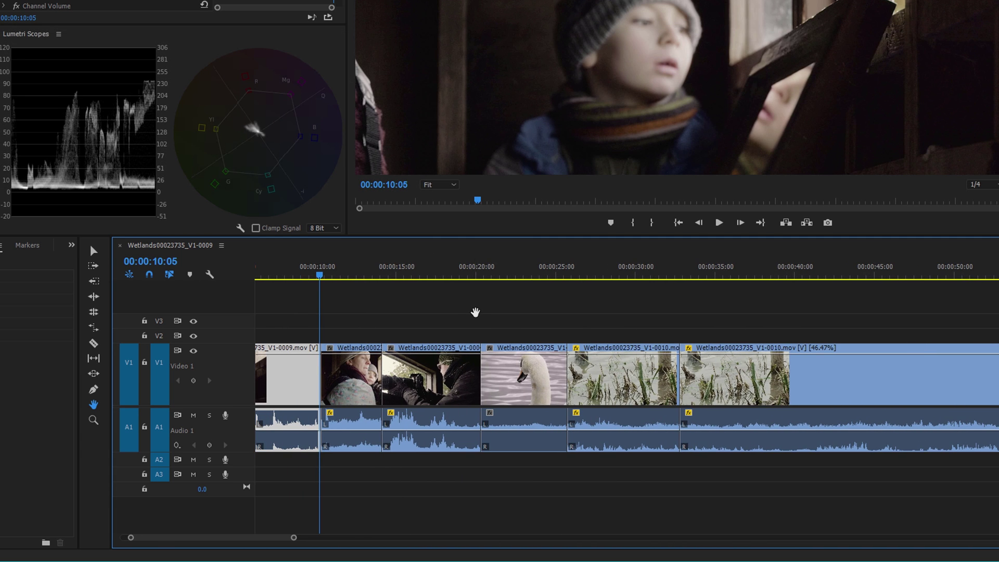
pyautogui.press('z')
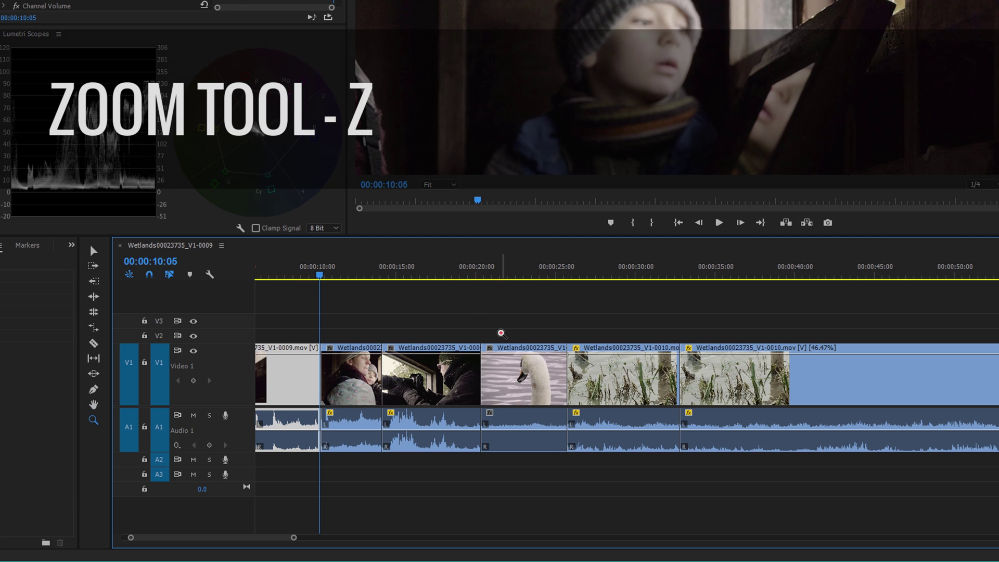
pyautogui.moveTo(489, 318); pyautogui.dragTo(596, 467)
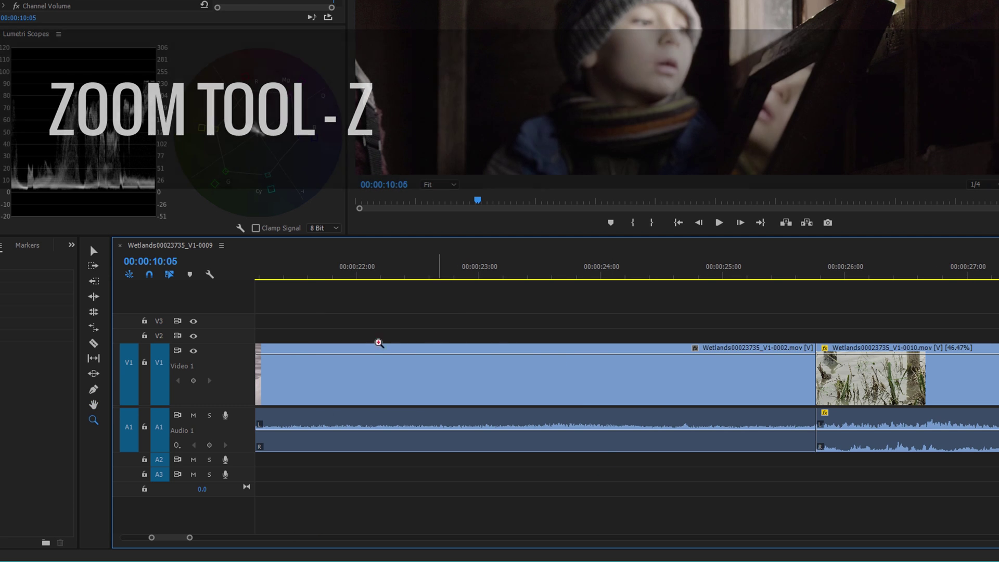
# Pan the magnified timeline back to the cut between the V1-0005 and V1-0004 clips with the Hand tool.
pyautogui.click(93, 405)
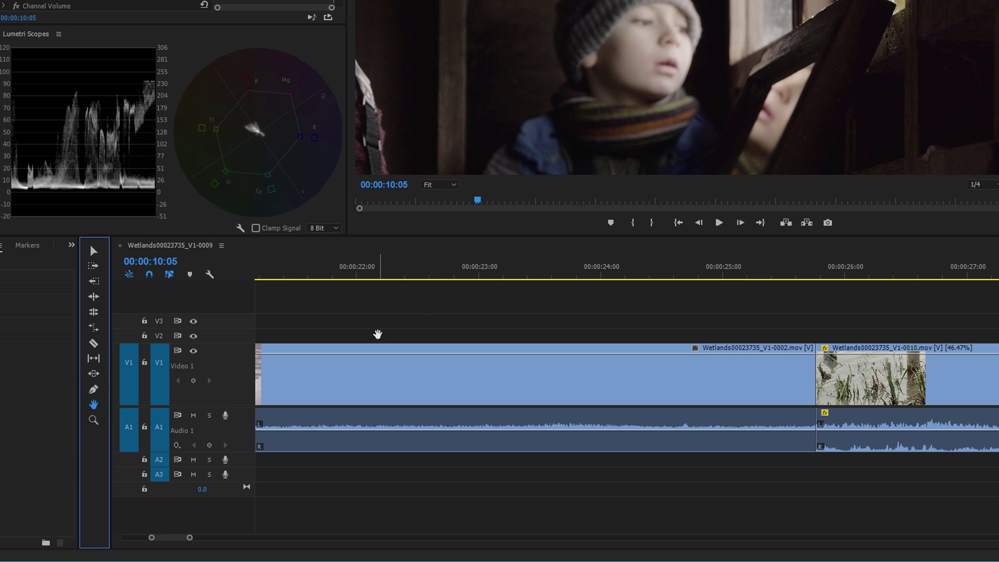
pyautogui.moveTo(378, 334); pyautogui.dragTo(562, 334)
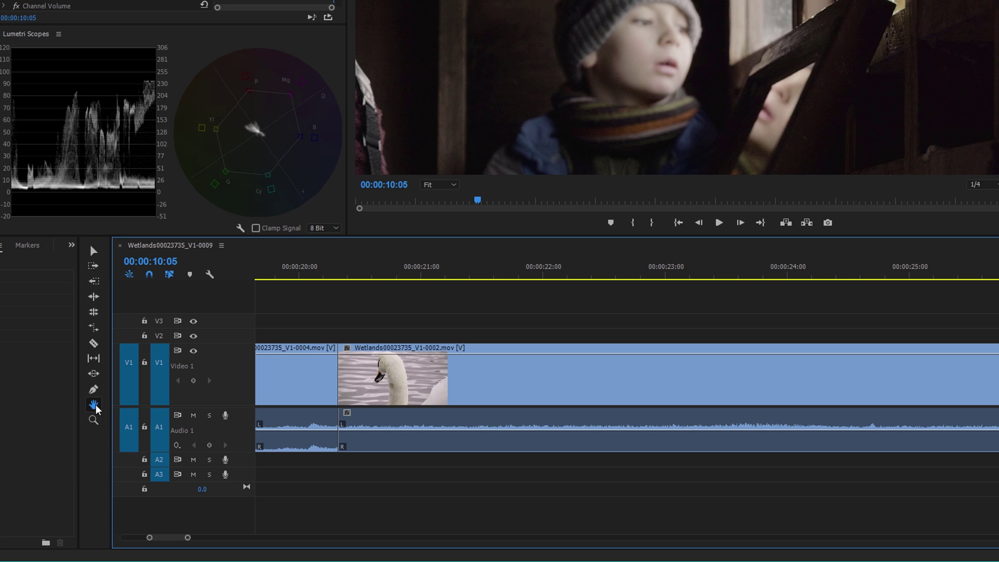
pyautogui.moveTo(424, 323); pyautogui.dragTo(820, 323)
pyautogui.moveTo(390, 319); pyautogui.dragTo(857, 319)
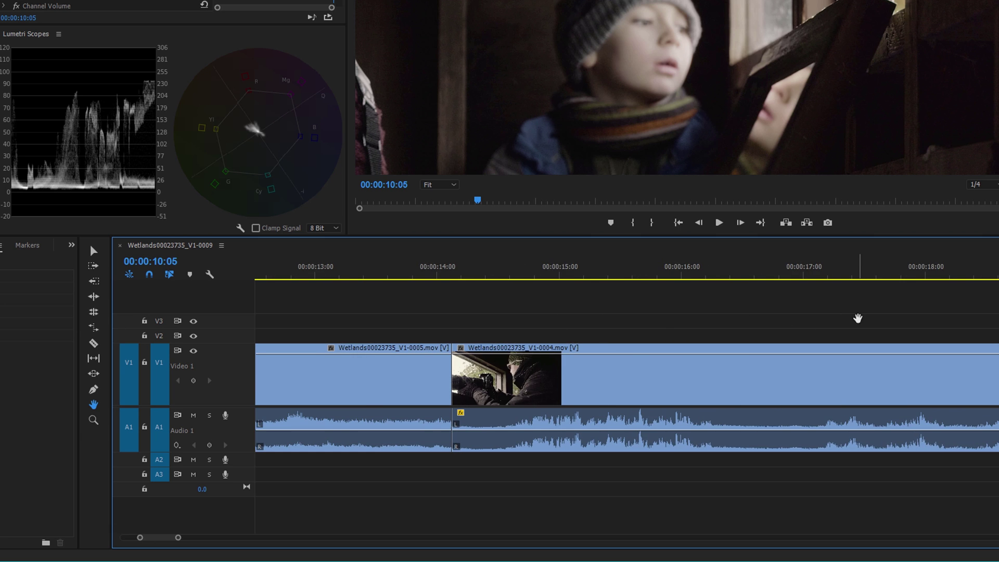
pyautogui.moveTo(696, 326)
pyautogui.mouseDown()
pyautogui.moveTo(339, 330)
pyautogui.moveTo(739, 339)
pyautogui.moveTo(648, 334)
pyautogui.moveTo(725, 328)
pyautogui.moveTo(686, 327)
pyautogui.mouseUp()
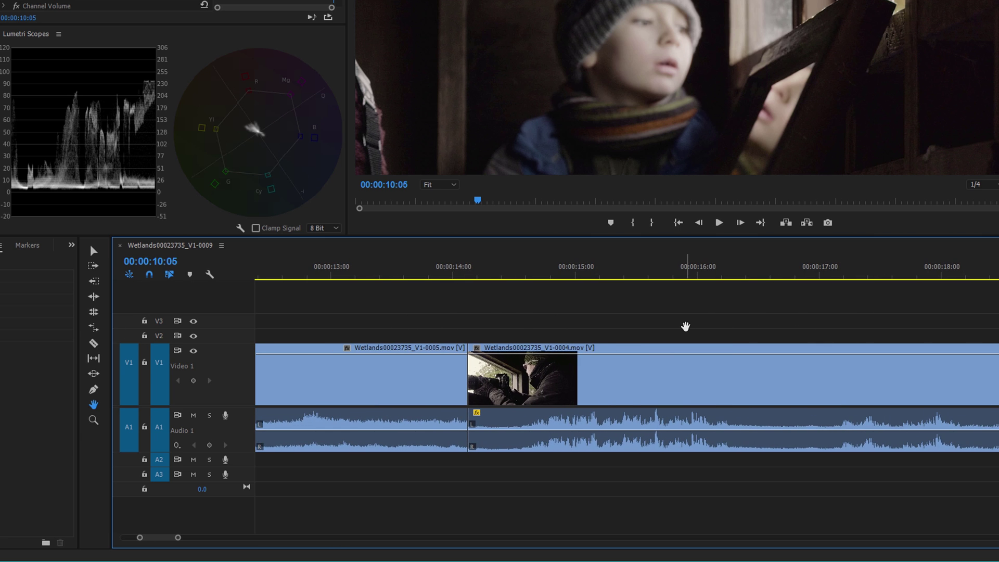
# Magnify different sections of the V1-0004 and last V1-0010 clips with the Zoom tool, fitting the whole sequence in view after each.
pyautogui.press('z')
pyautogui.moveTo(538, 315); pyautogui.dragTo(678, 484)
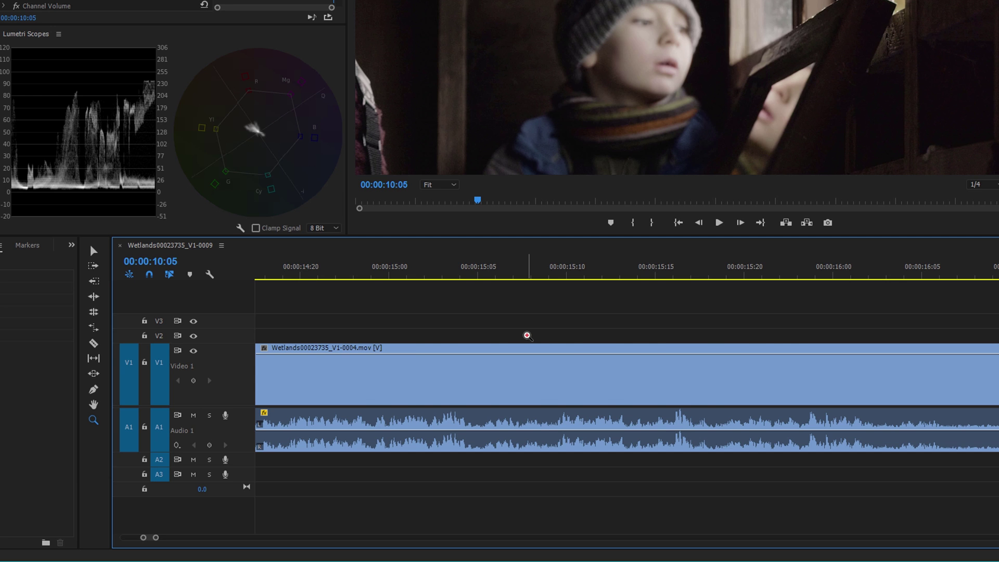
pyautogui.press('\\')
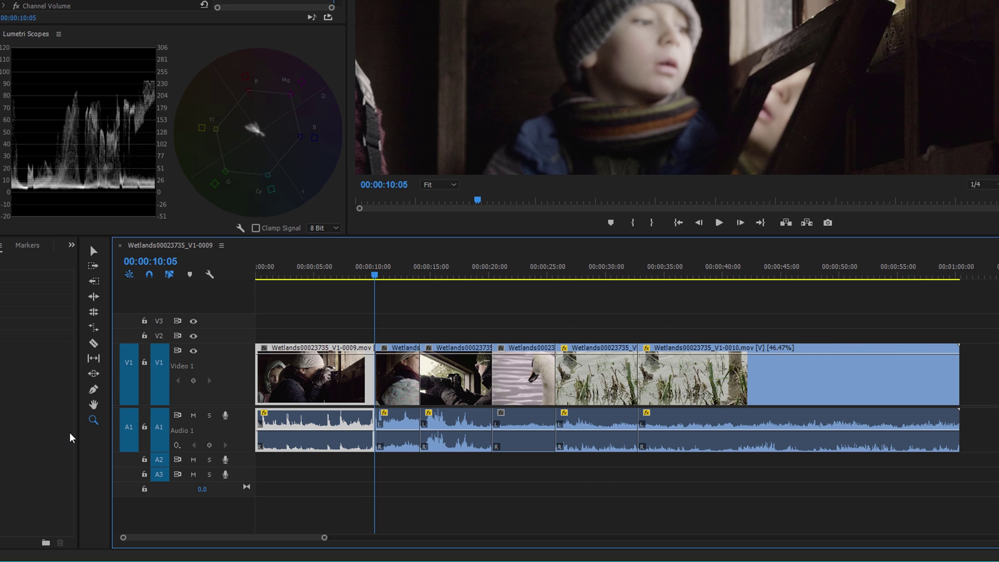
pyautogui.moveTo(470, 332); pyautogui.dragTo(487, 474)
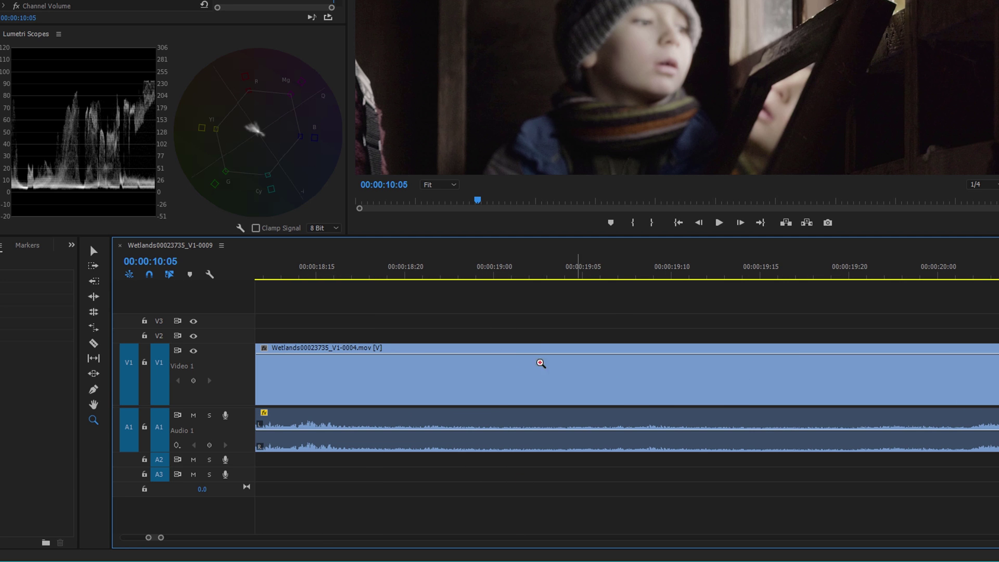
pyautogui.press('\\')
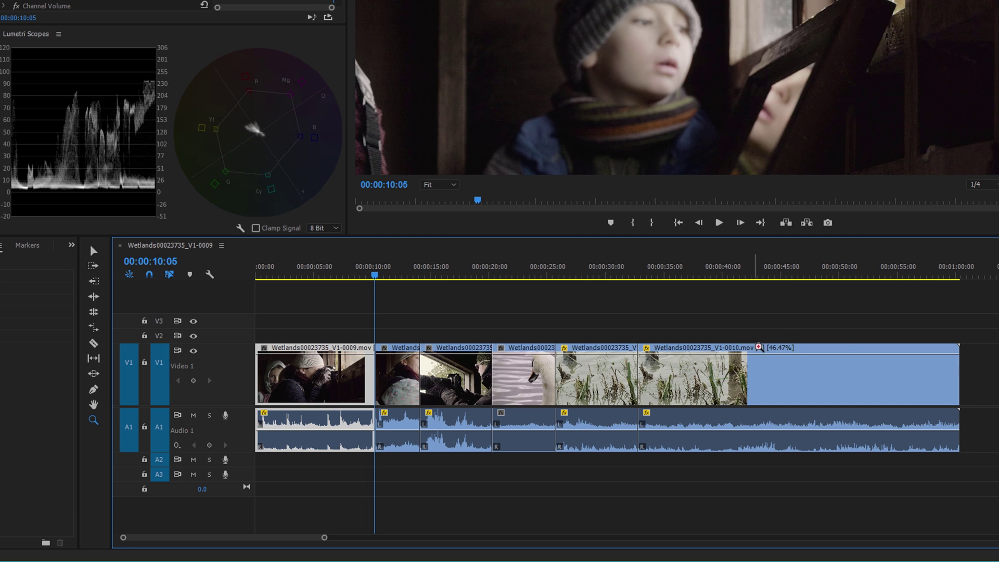
pyautogui.moveTo(786, 332); pyautogui.dragTo(855, 470)
pyautogui.press('\\')
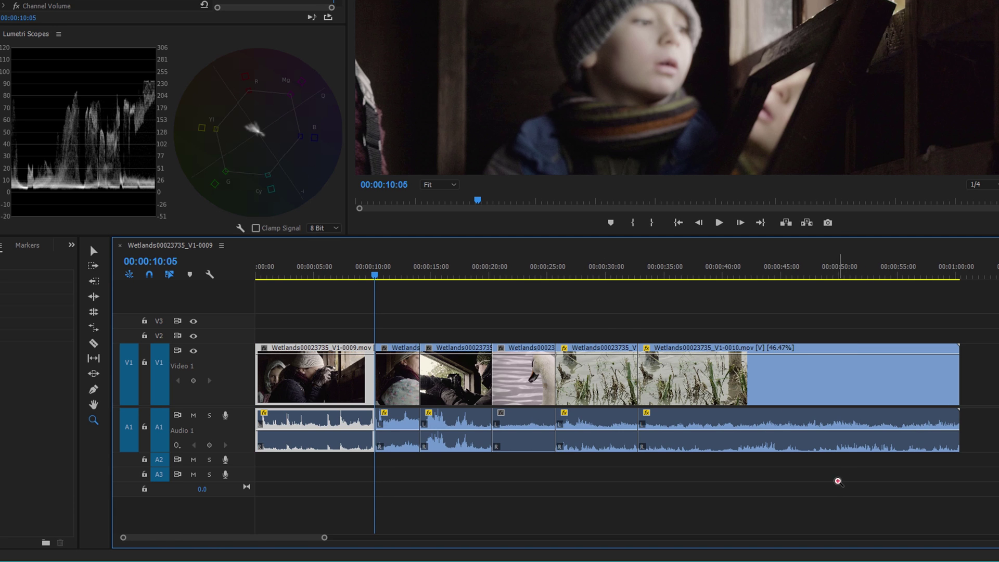